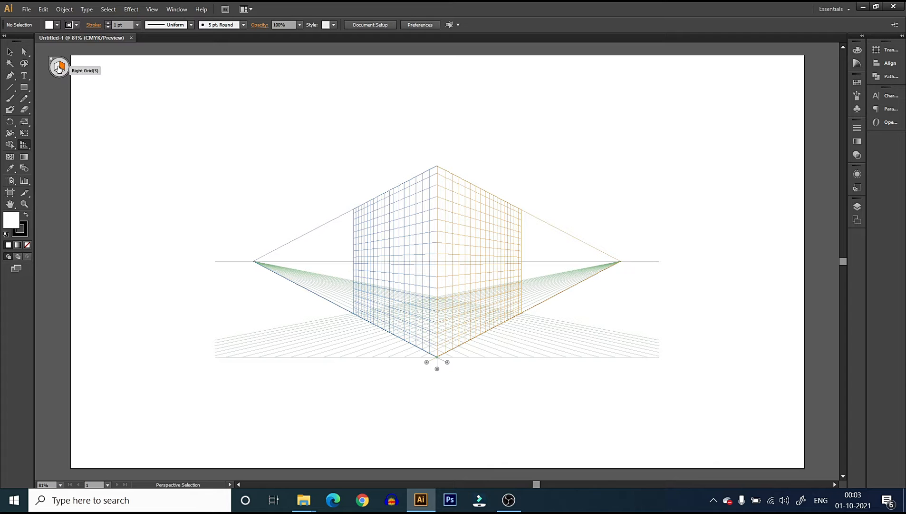
# Make the left grid plane active and review the one-, two- and three-point perspective grid presets
pyautogui.click(56, 68)
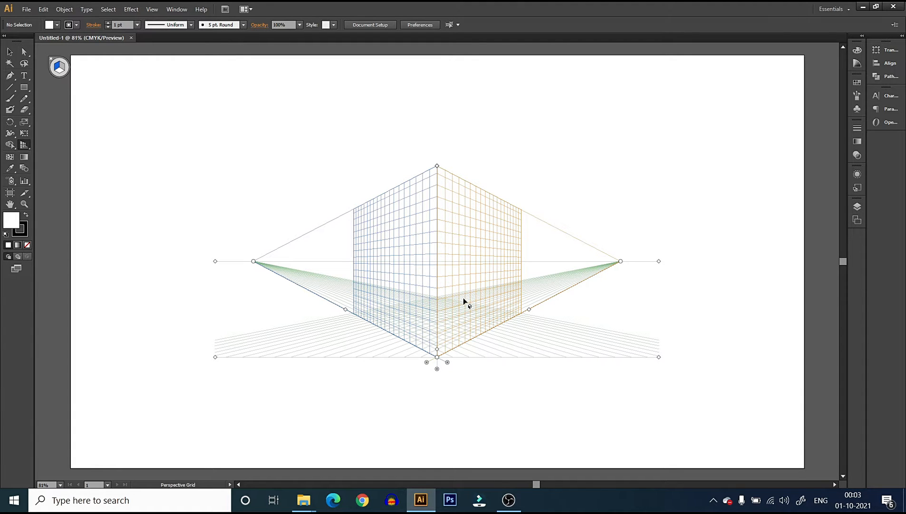
pyautogui.click(157, 12)
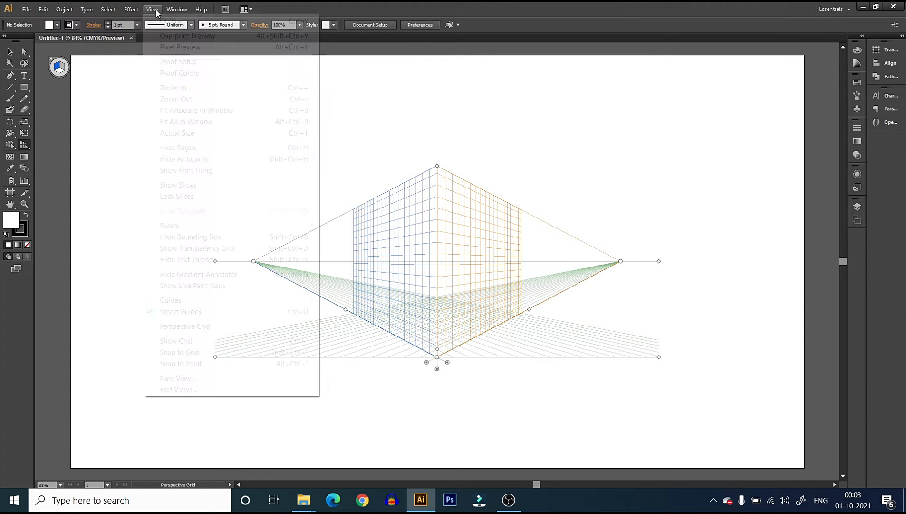
pyautogui.moveTo(186, 331)
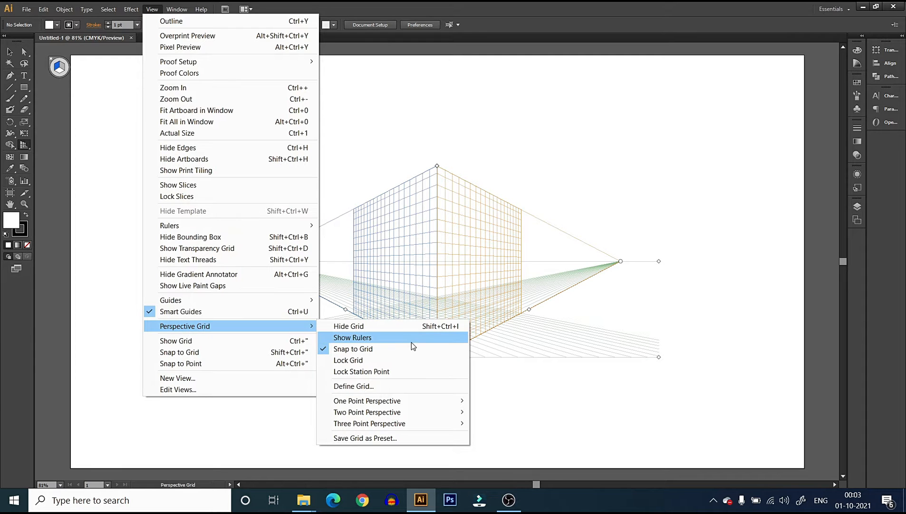
pyautogui.moveTo(387, 409)
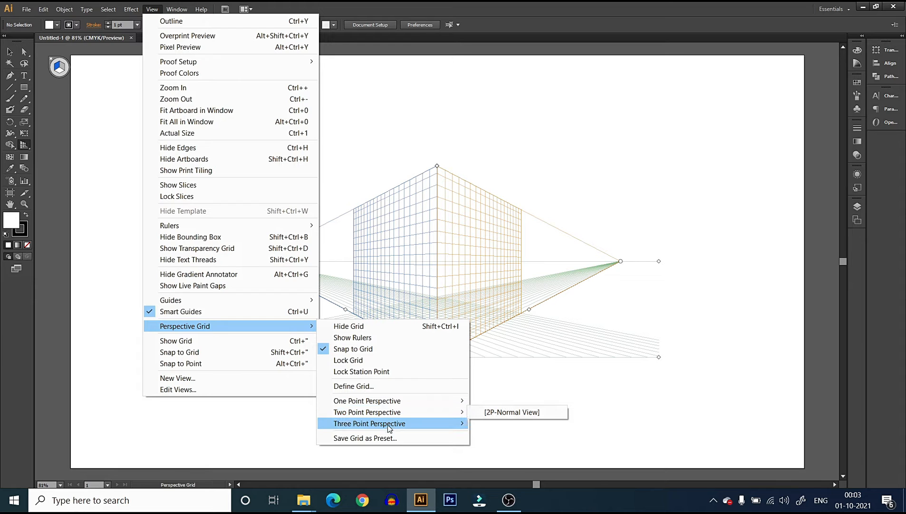
pyautogui.moveTo(389, 428)
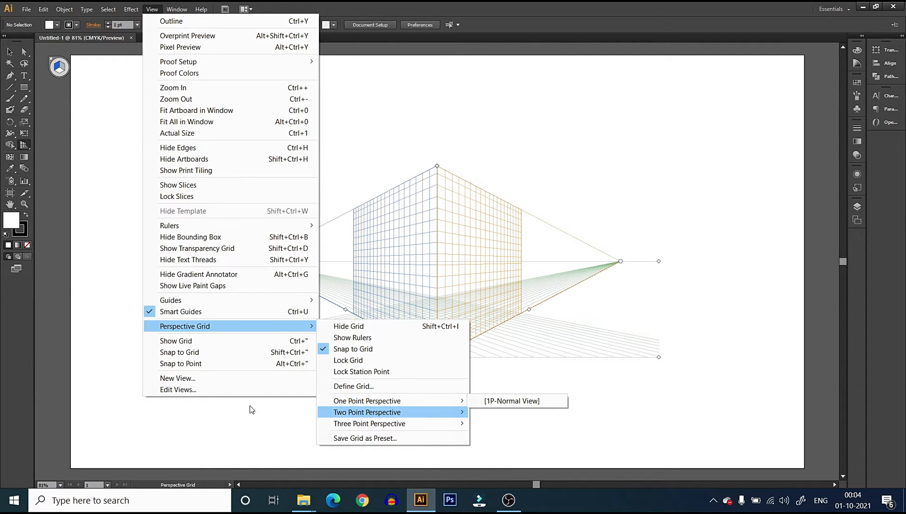
pyautogui.click(10, 52)
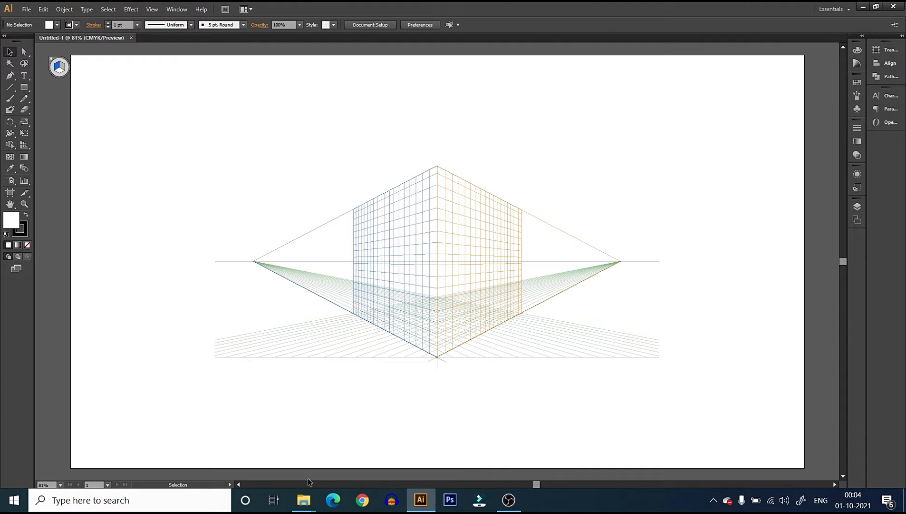
# Switch to the Explaination folder, open image 1 and compare its room drawing with the perspective grid in Illustrator
pyautogui.moveTo(303, 500)
pyautogui.click(353, 456)
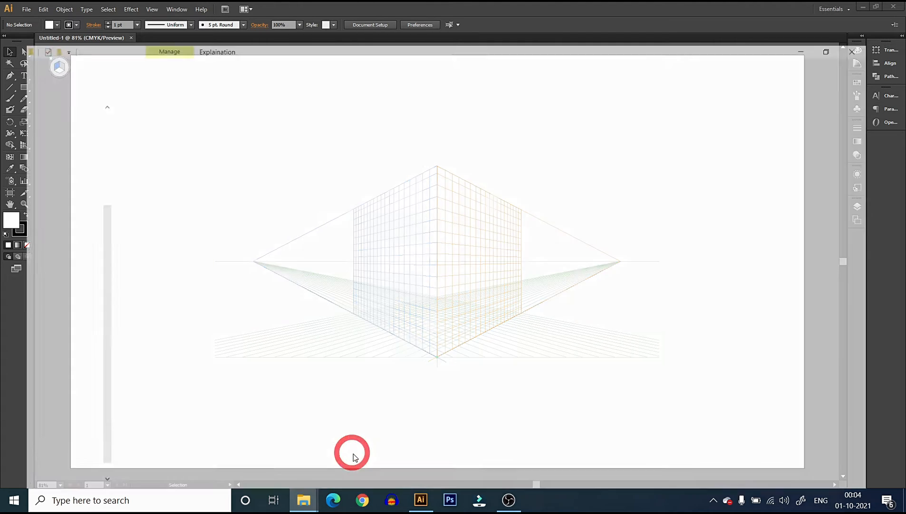
pyautogui.click(136, 102)
pyautogui.doubleClick(137, 107)
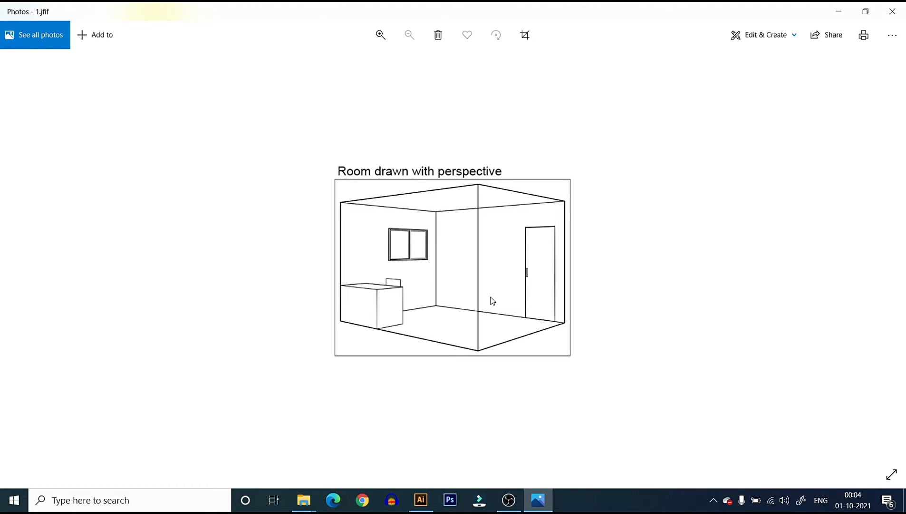
pyautogui.click(421, 499)
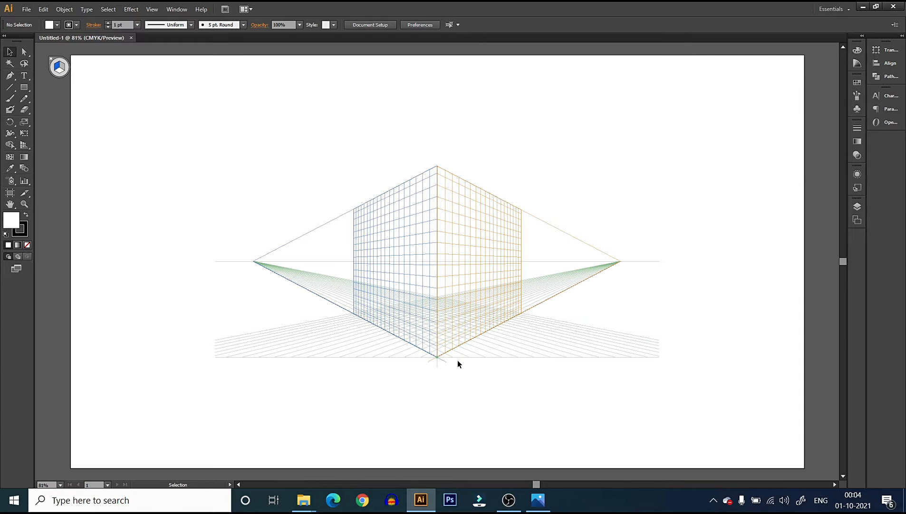
pyautogui.click(538, 500)
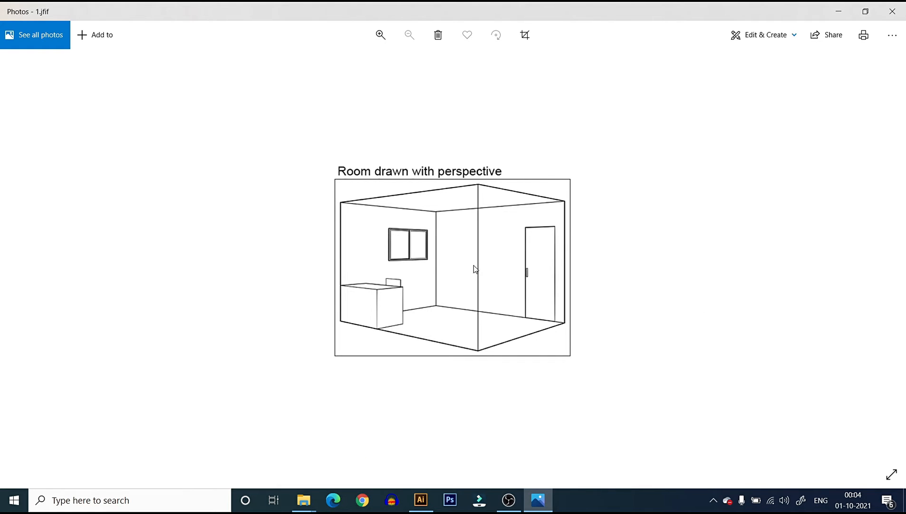
# Examine the one-point perspective room example and its vanishing point diagram in images 2 and 3
pyautogui.click(893, 256)
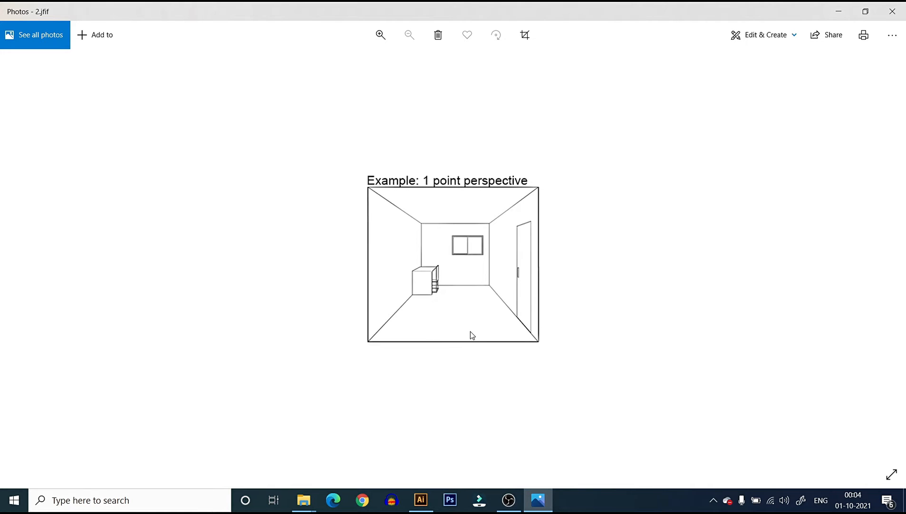
pyautogui.click(458, 353)
pyautogui.click(891, 255)
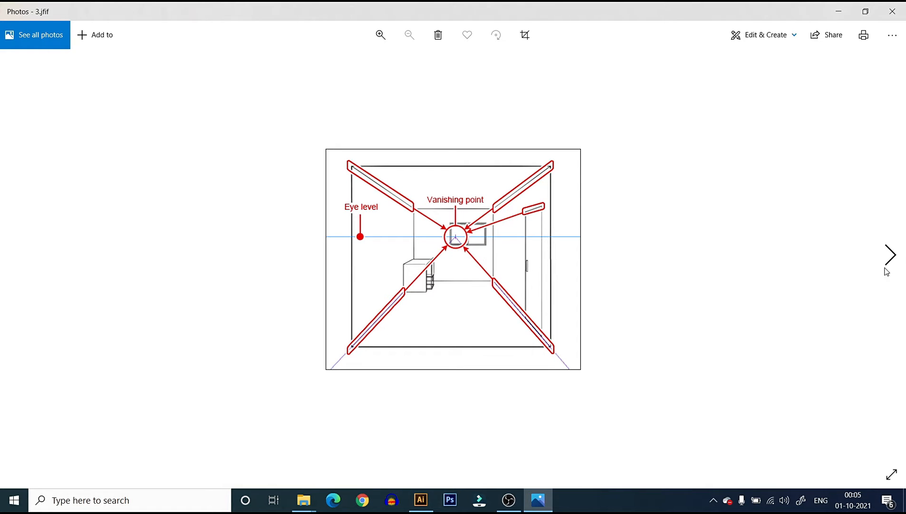
# Examine the two-point perspective images 4 and 5, comparing their vanishing points with the perspective grid in Illustrator
pyautogui.click(886, 255)
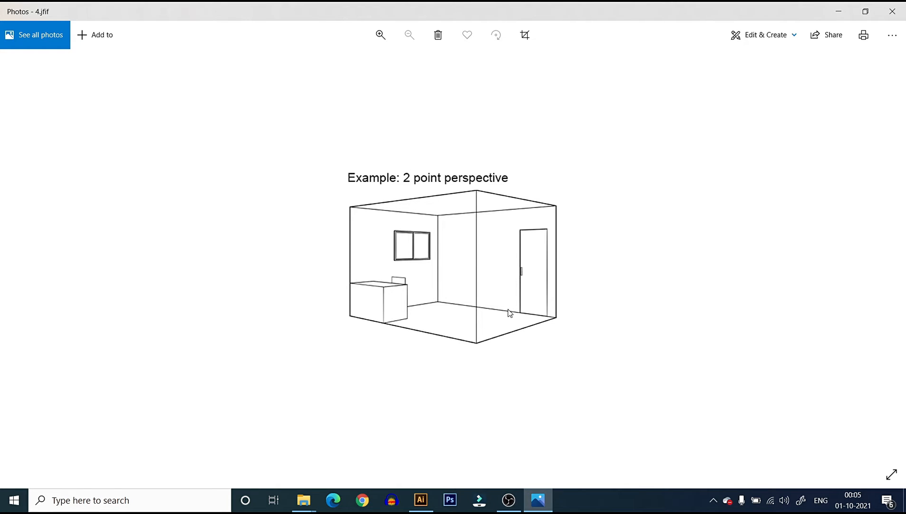
pyautogui.click(420, 506)
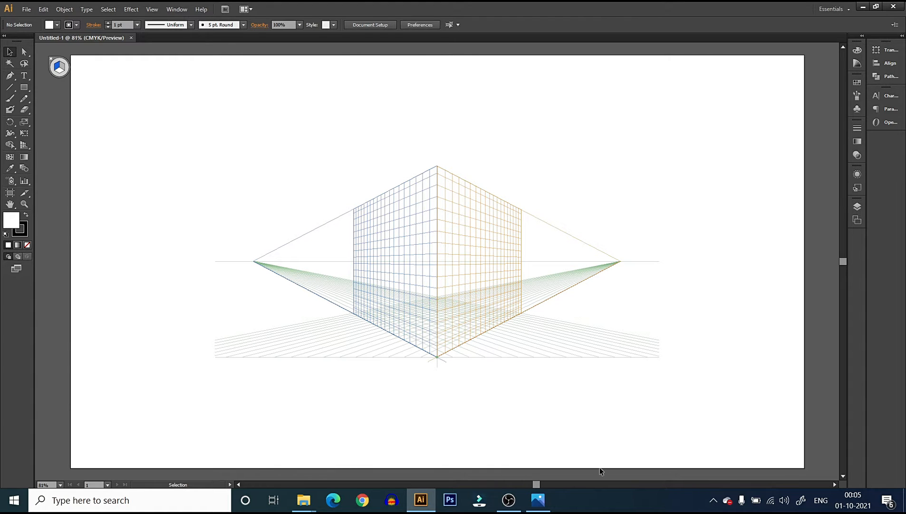
pyautogui.click(538, 500)
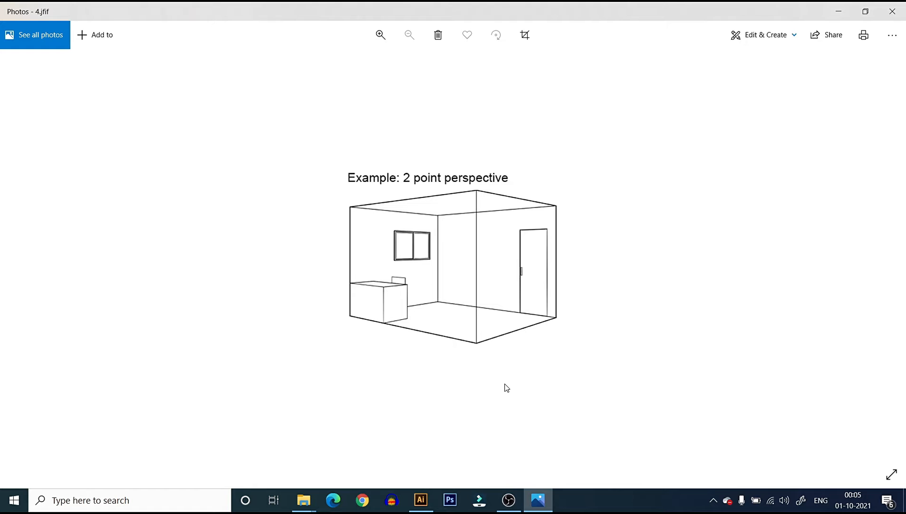
pyautogui.click(891, 252)
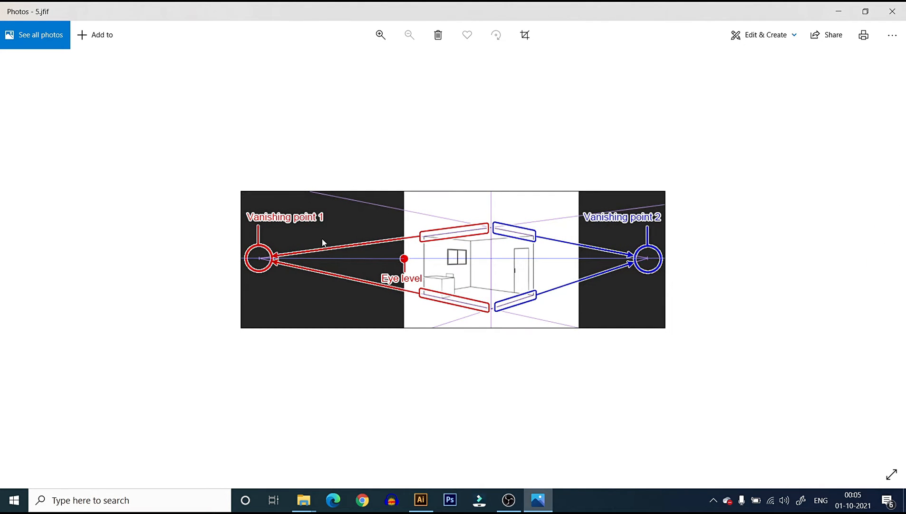
pyautogui.click(421, 500)
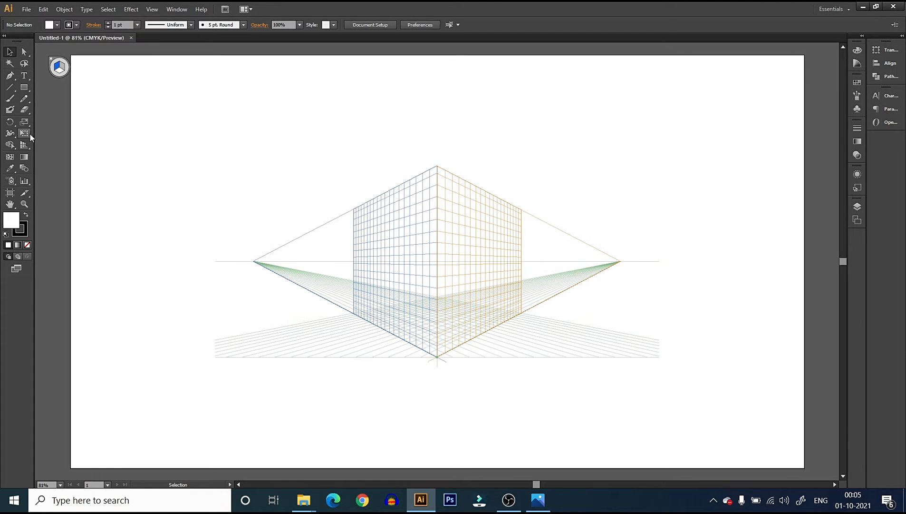
pyautogui.click(23, 146)
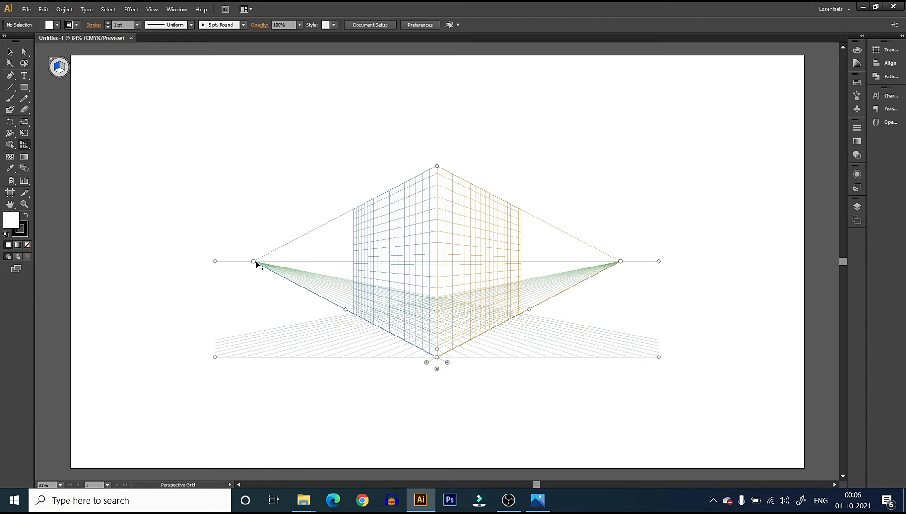
pyautogui.click(538, 500)
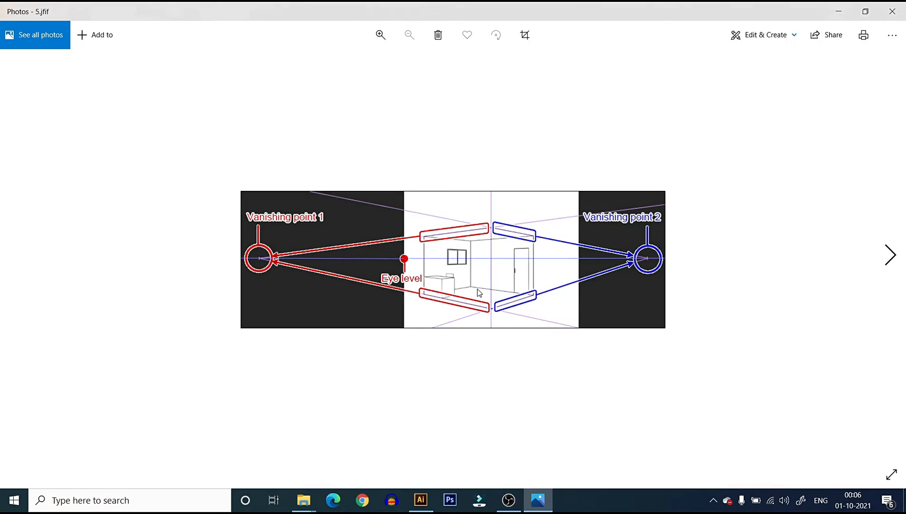
# Examine the low- and high-angle three-point perspective examples and their vanishing point diagrams in images 6 to 8, then close the image viewer
pyautogui.click(890, 255)
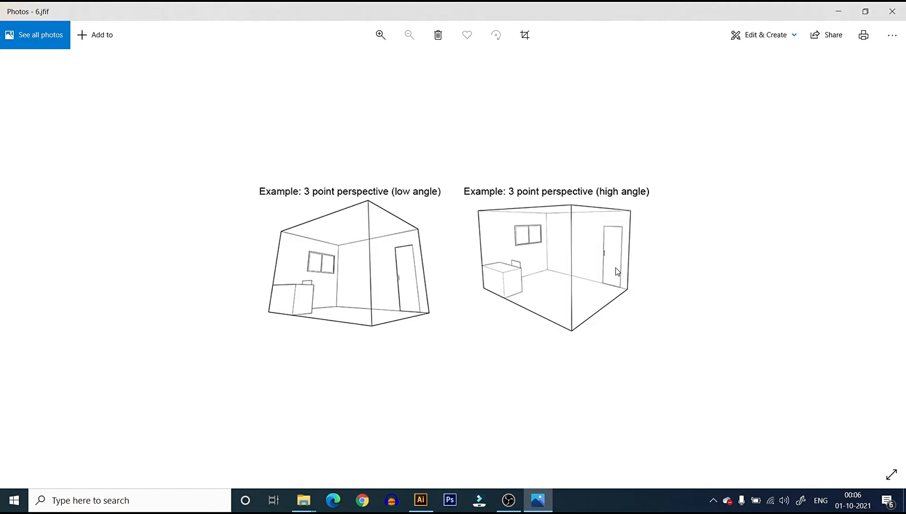
pyautogui.click(368, 347)
pyautogui.click(890, 255)
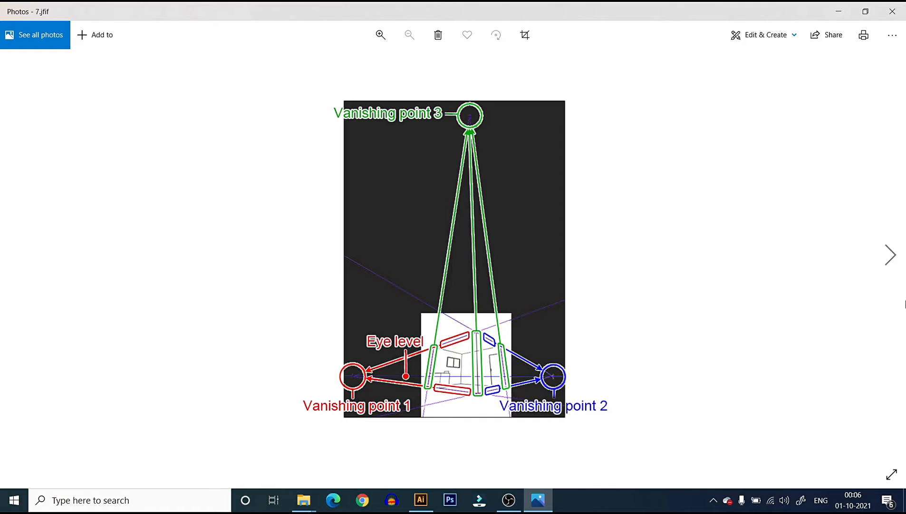
pyautogui.click(891, 266)
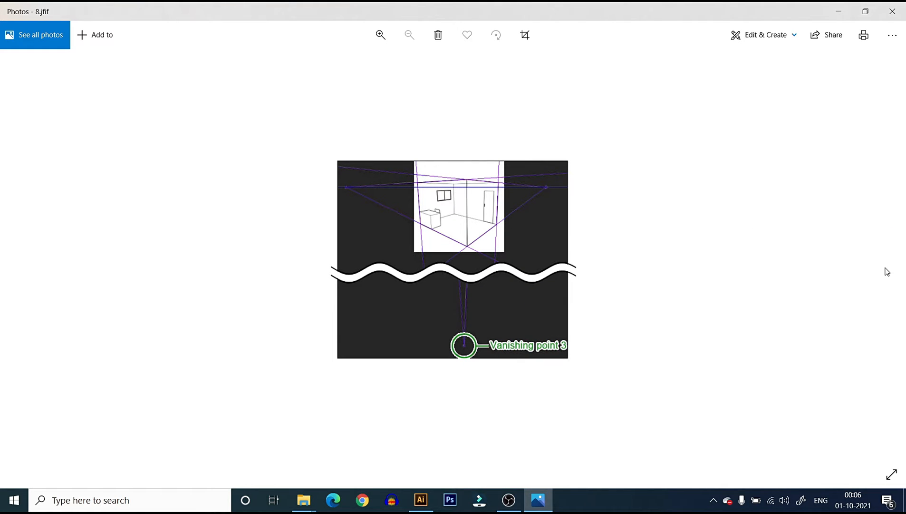
pyautogui.click(893, 11)
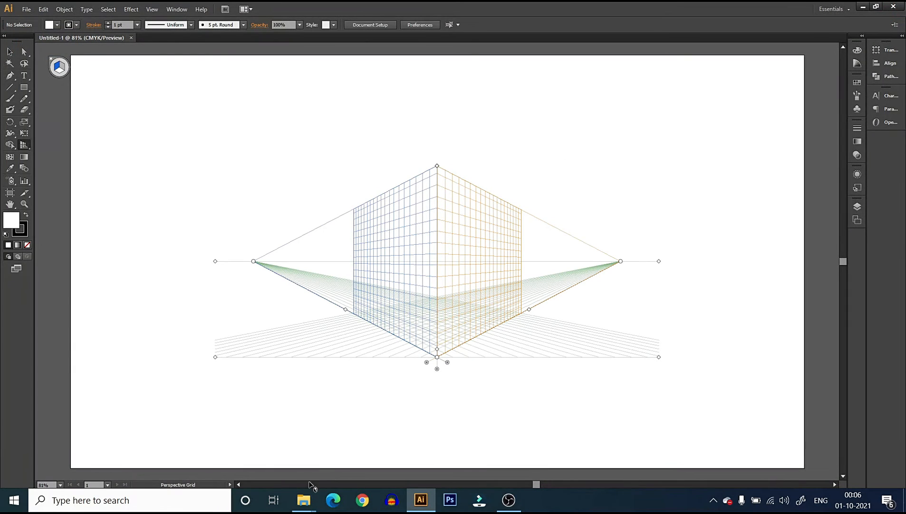
# Open the onepointhall image from the Perspective examples folder and inspect its converging floor lines up close
pyautogui.moveTo(304, 499)
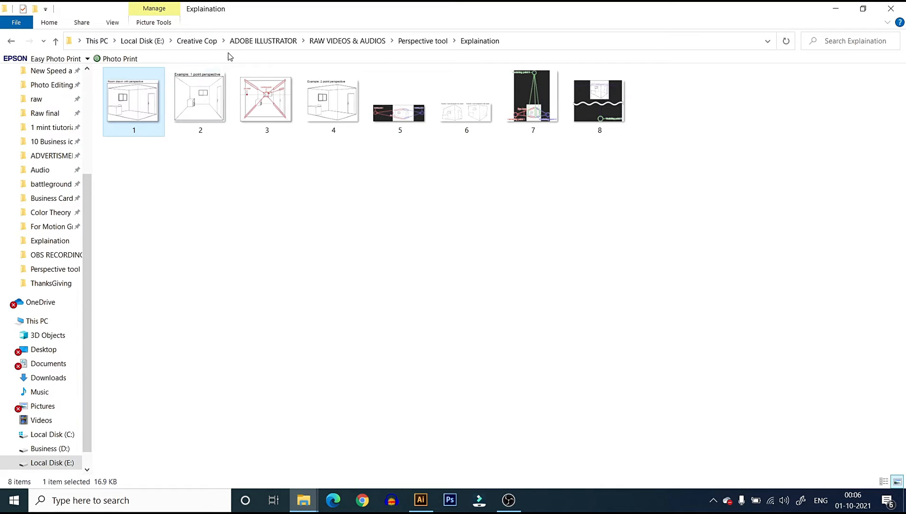
pyautogui.click(412, 41)
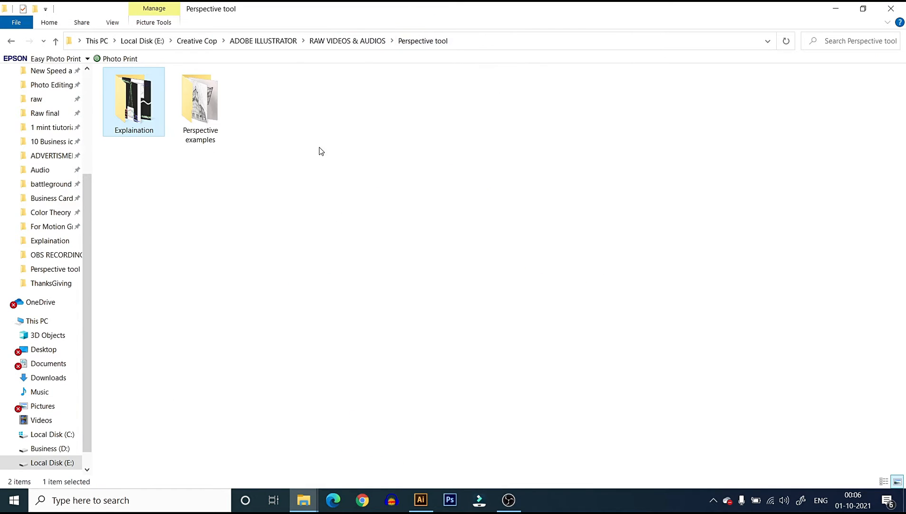
pyautogui.doubleClick(207, 115)
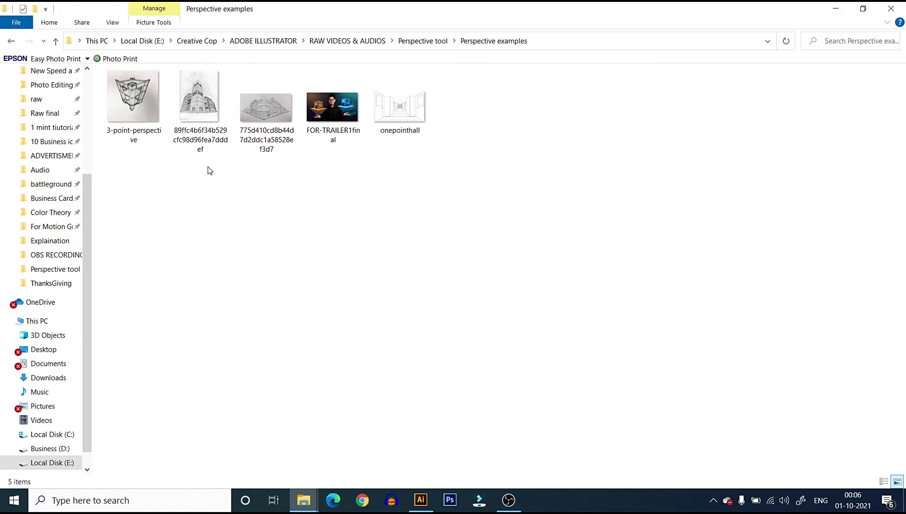
pyautogui.click(413, 115)
pyautogui.doubleClick(408, 131)
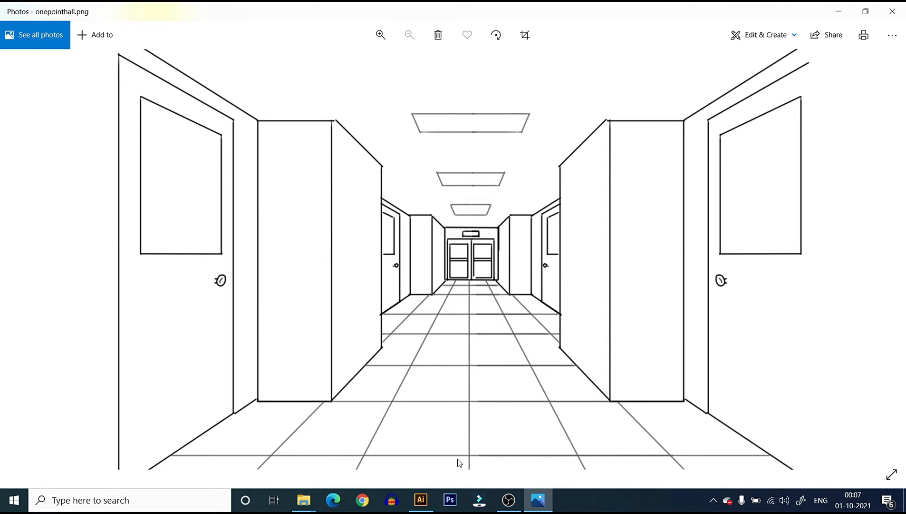
pyautogui.doubleClick(468, 447)
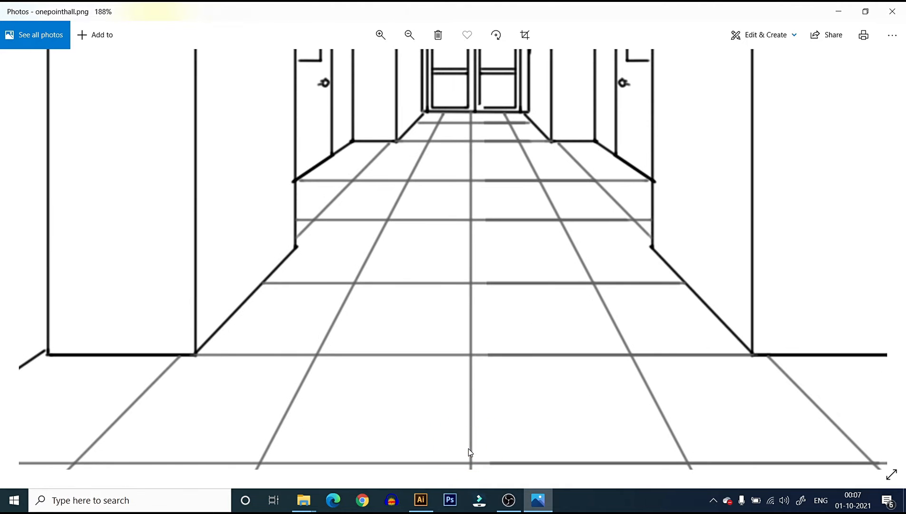
pyautogui.doubleClick(486, 140)
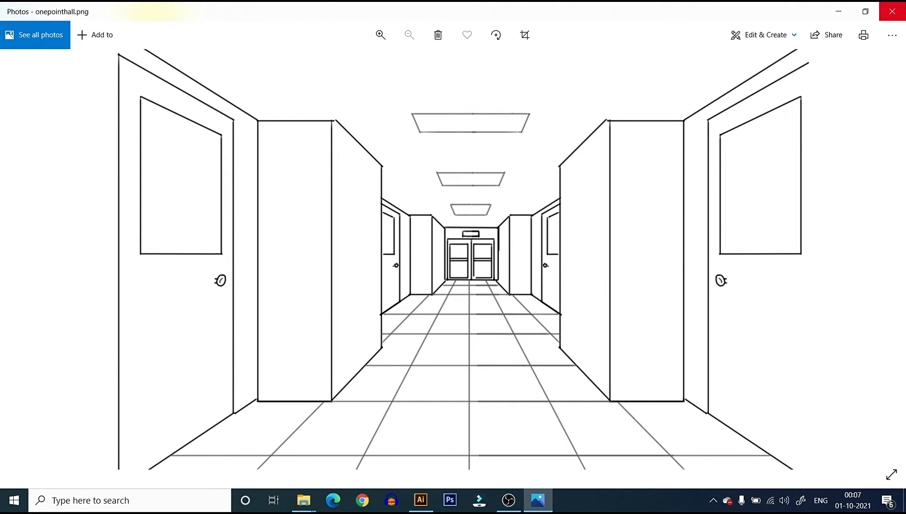
# Go back through the preceding example images to examine the Illustrator and Photoshop school artwork, the street-corner sketch and the tower sketch
pyautogui.click(885, 235)
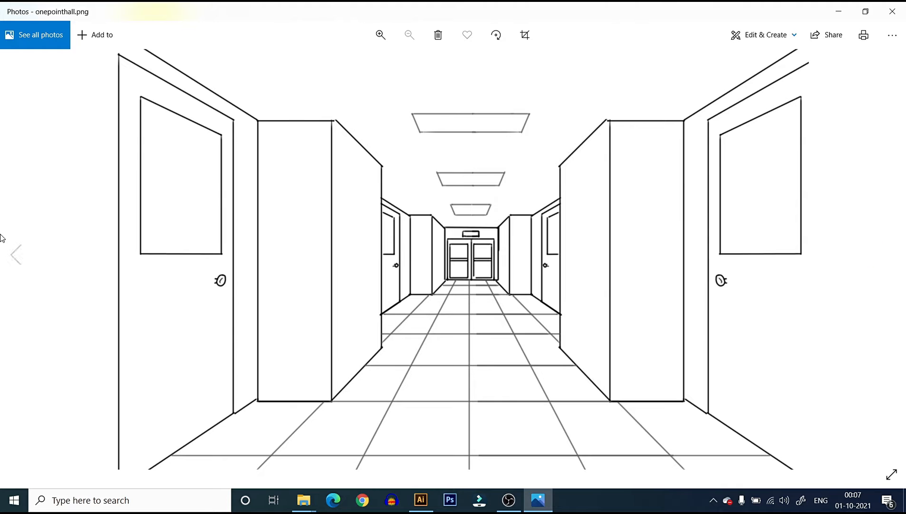
pyautogui.click(21, 263)
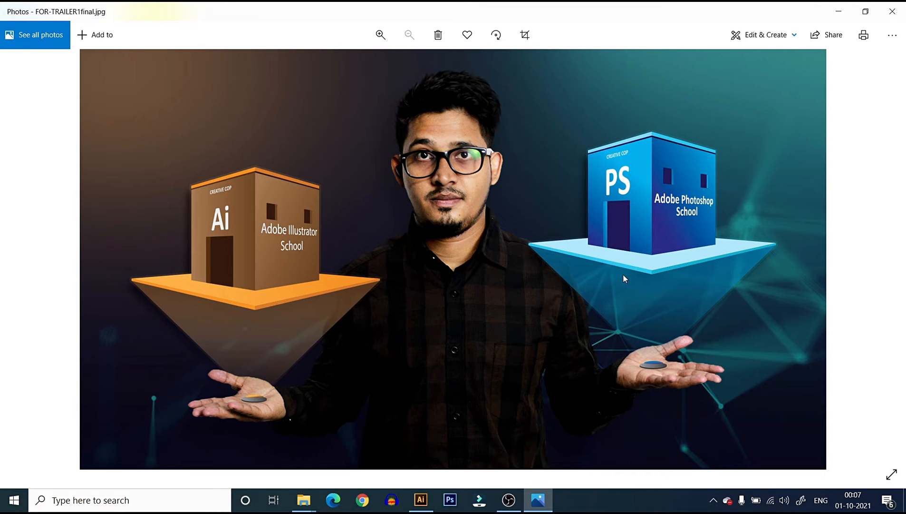
pyautogui.click(14, 255)
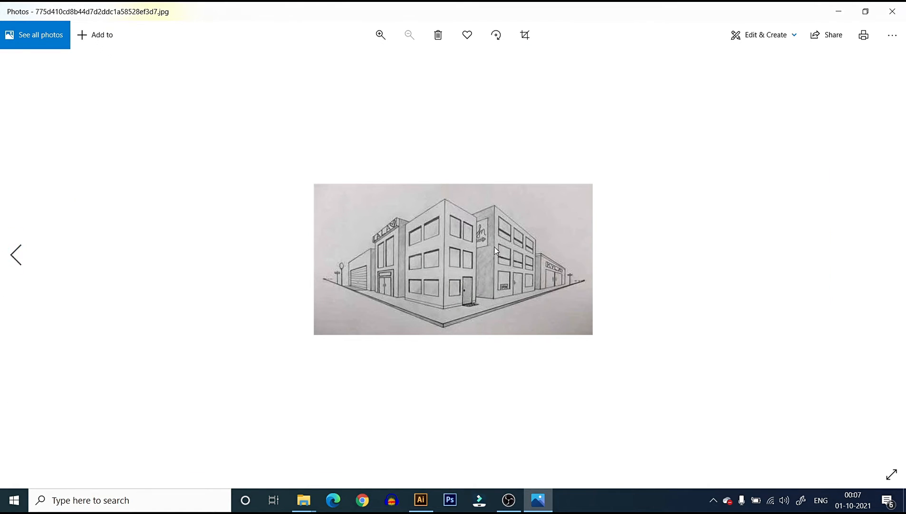
pyautogui.click(891, 259)
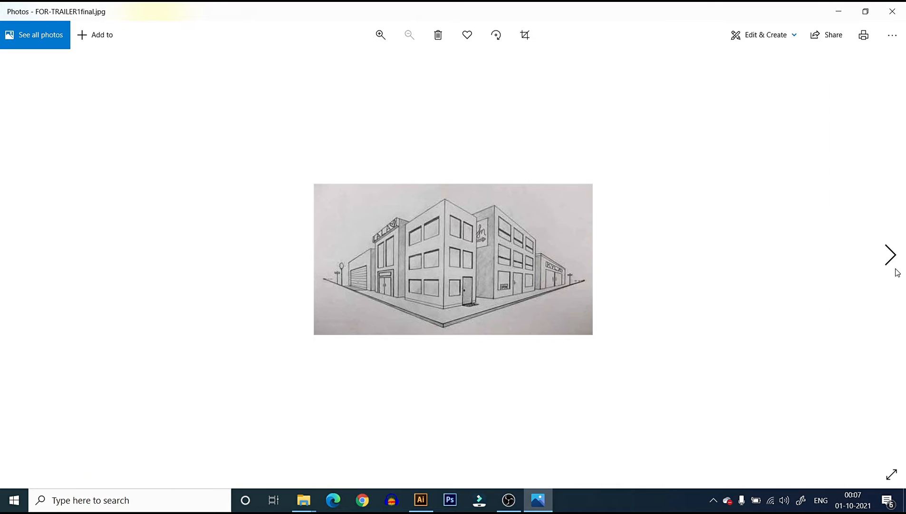
pyautogui.click(13, 255)
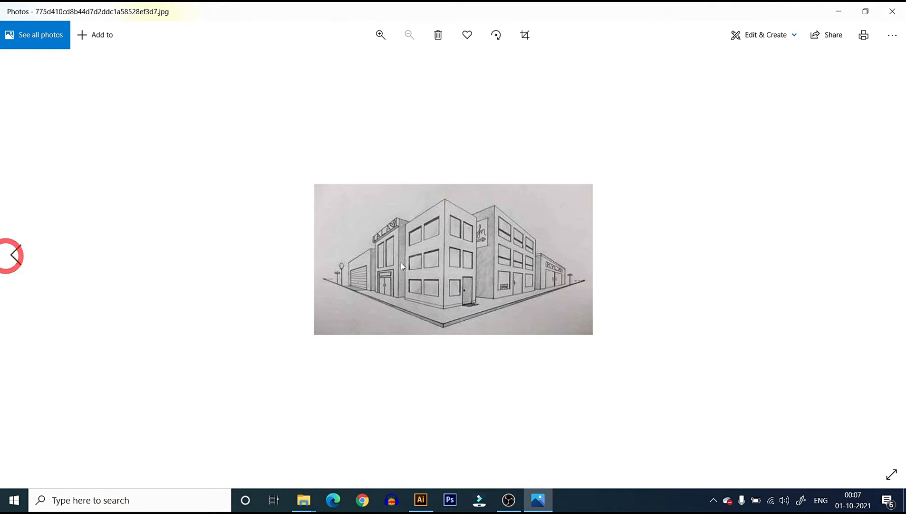
pyautogui.click(14, 256)
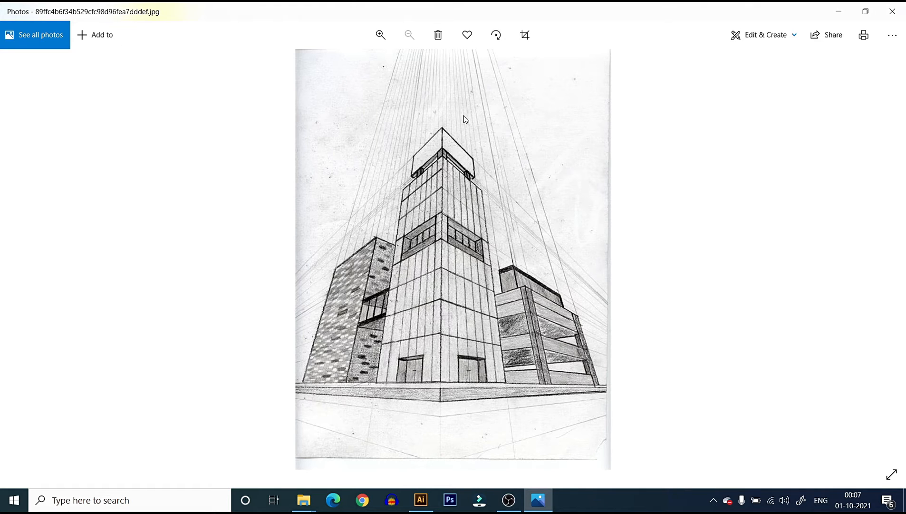
# Examine the three-point perspective furniture sketch, close the image viewer and return to Illustrator
pyautogui.click(16, 256)
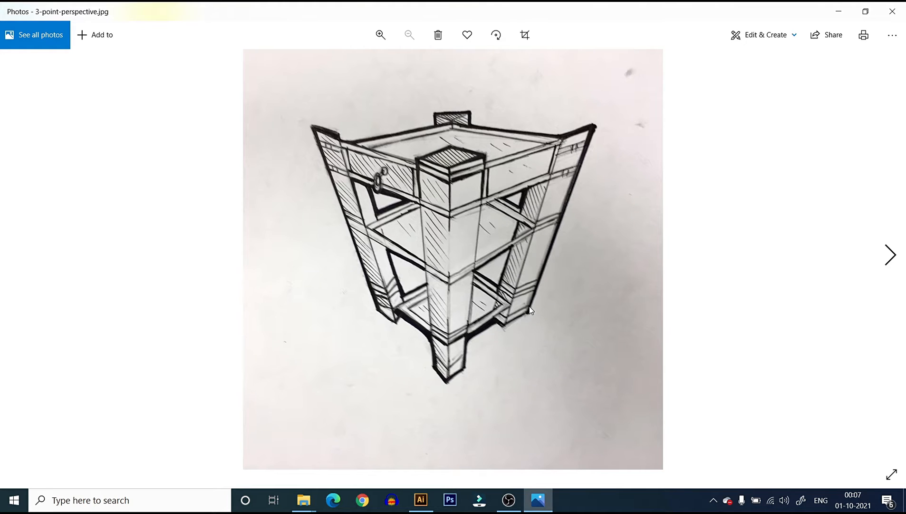
pyautogui.click(892, 11)
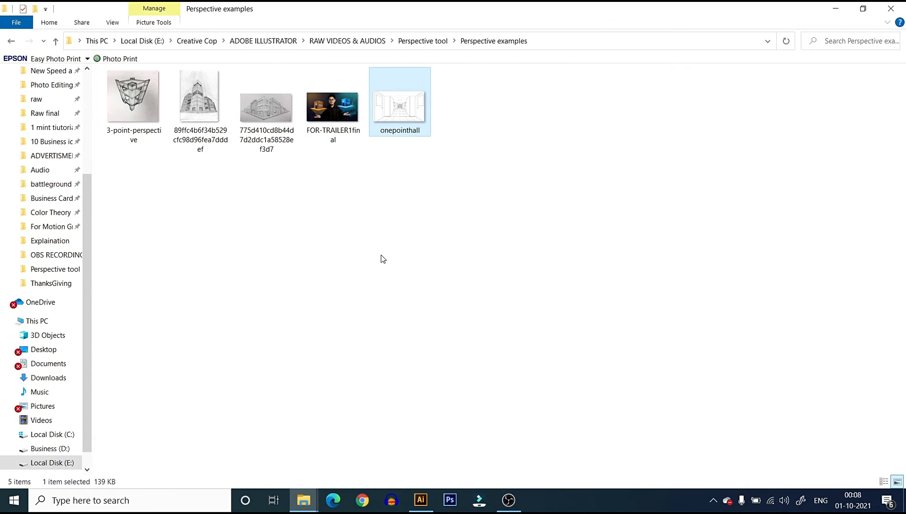
pyautogui.click(835, 8)
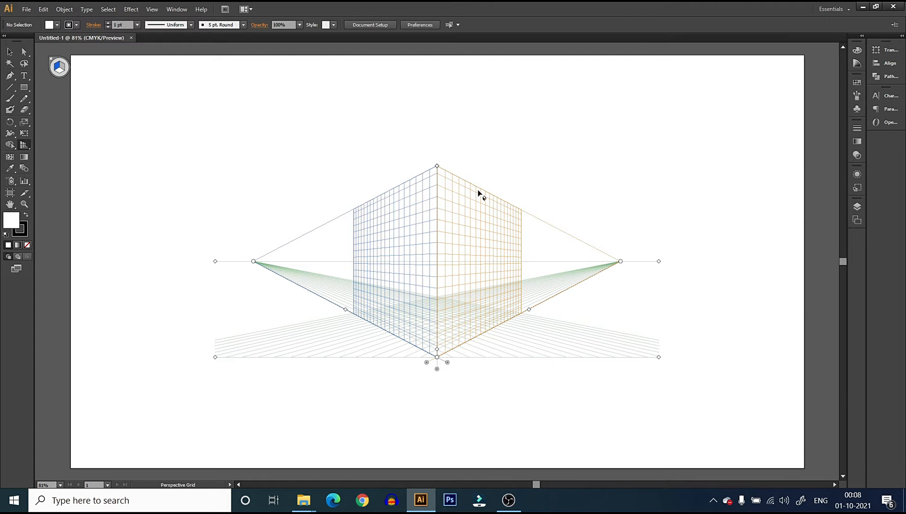
# Try the plane switching widget's no active grid, right grid and horizontal grid settings, finishing with the left grid active
pyautogui.hotkey('ctrl', '=')
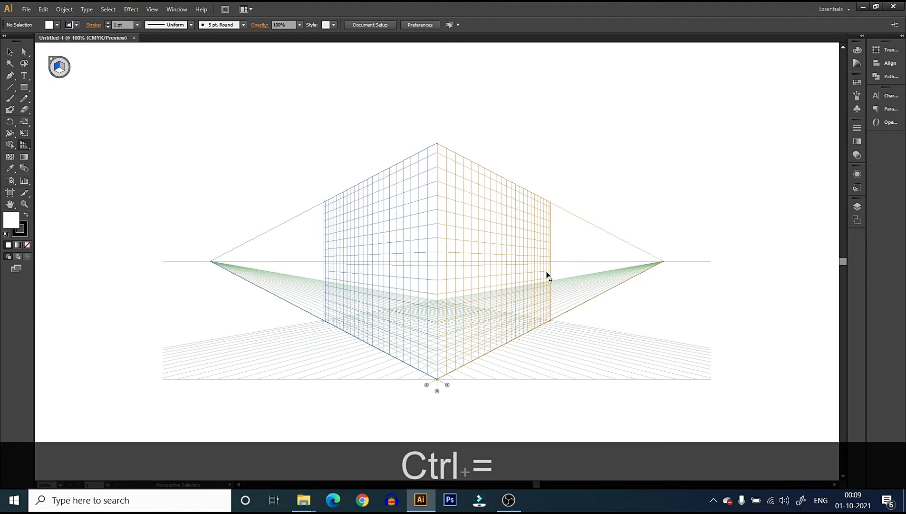
pyautogui.hotkey('ctrl', '=')
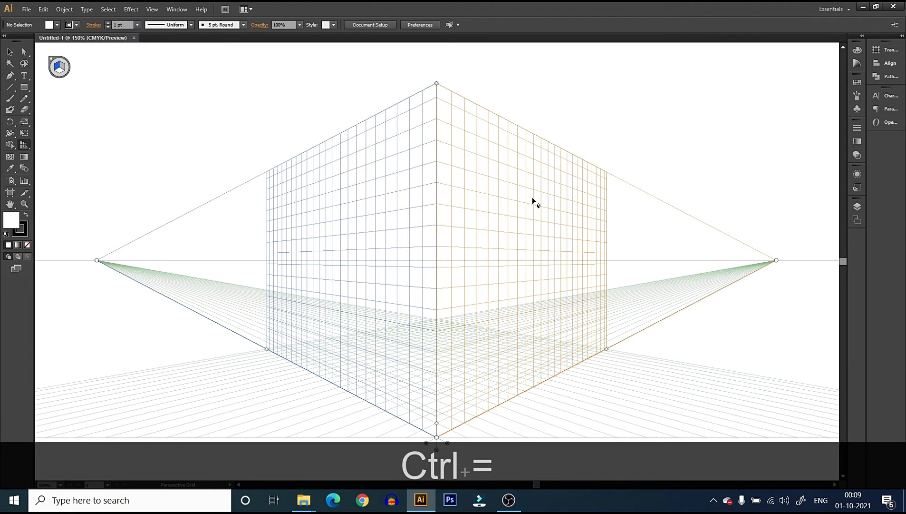
pyautogui.hotkey('ctrl', '-')
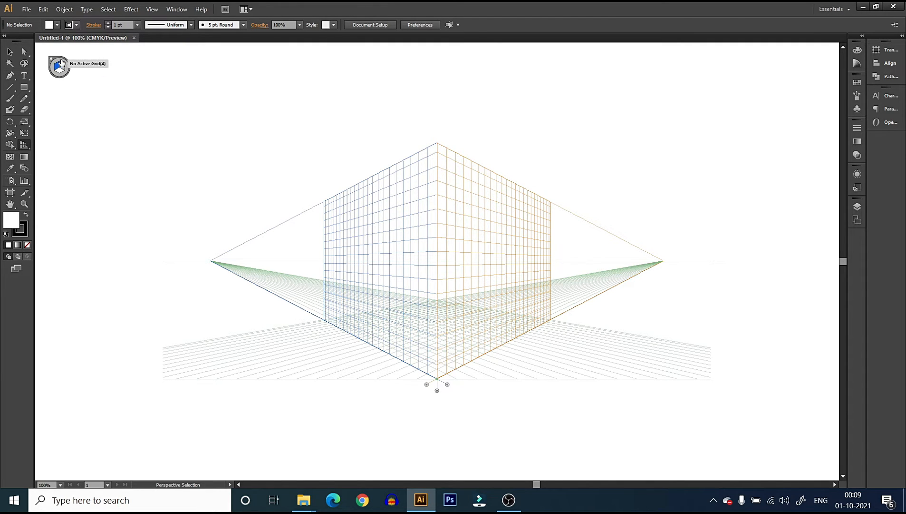
pyautogui.click(60, 62)
pyautogui.hotkey('shift', 'p')
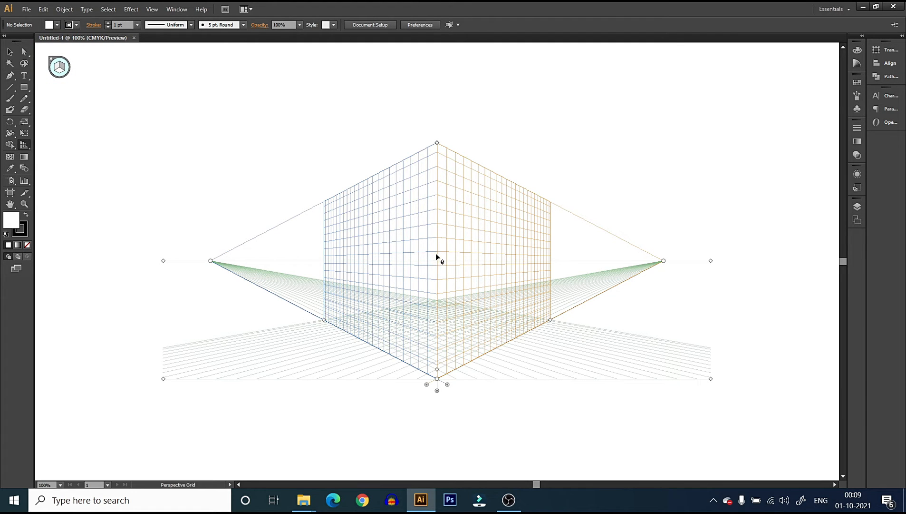
pyautogui.click(58, 70)
pyautogui.click(65, 68)
pyautogui.click(59, 73)
pyautogui.click(64, 65)
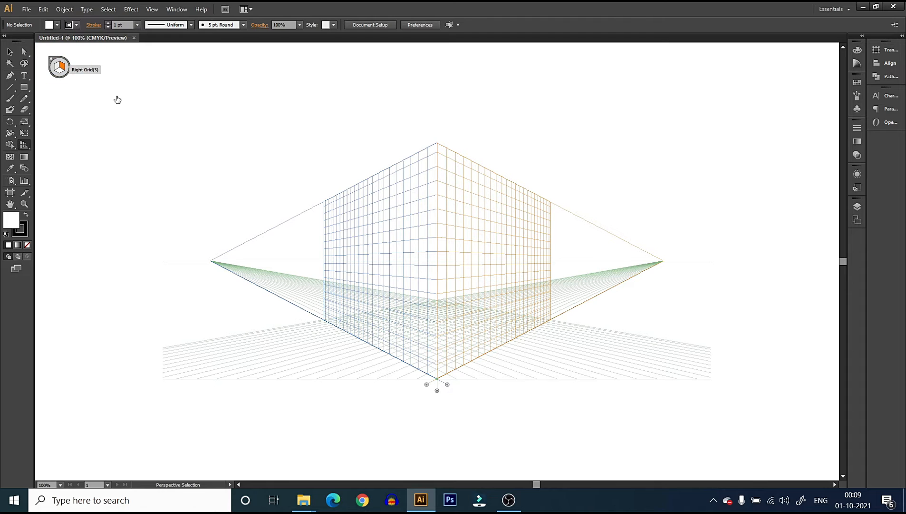
pyautogui.click(56, 68)
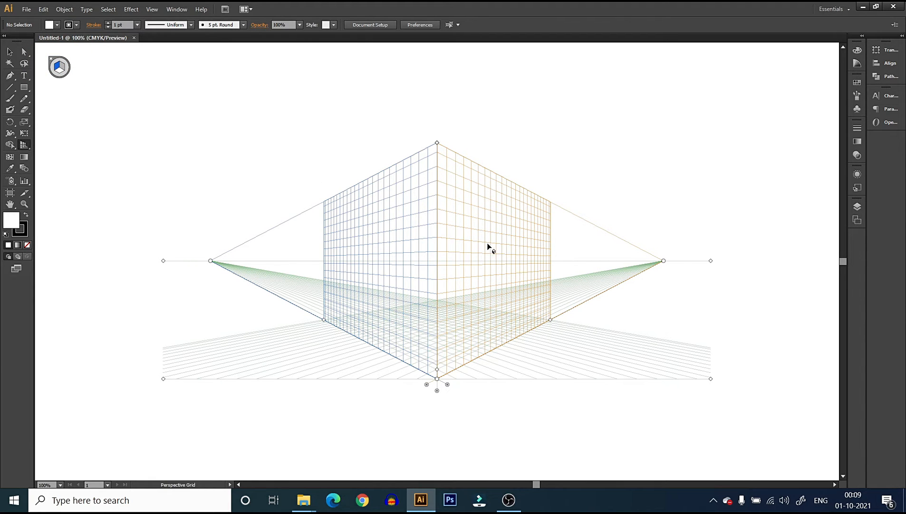
# Switch the perspective grid to the one-point preset 1P-Normal View
pyautogui.click(153, 10)
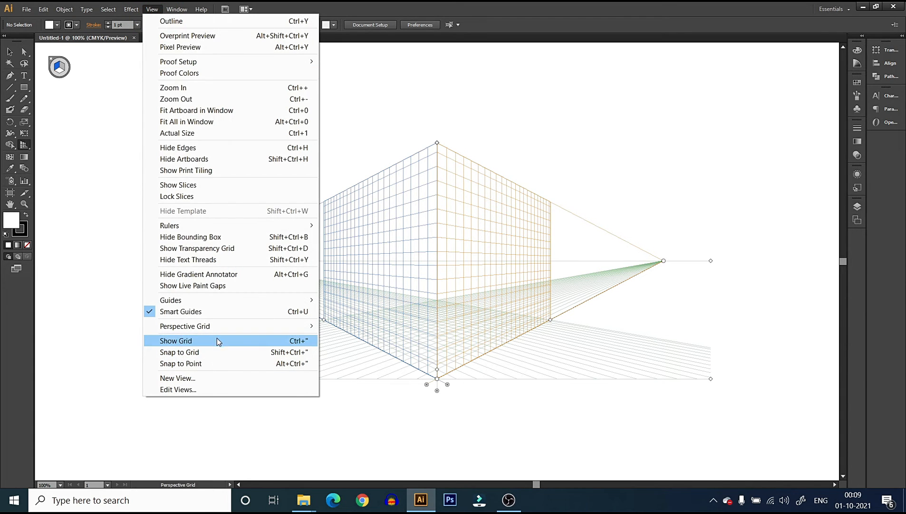
pyautogui.moveTo(217, 331)
pyautogui.moveTo(403, 402)
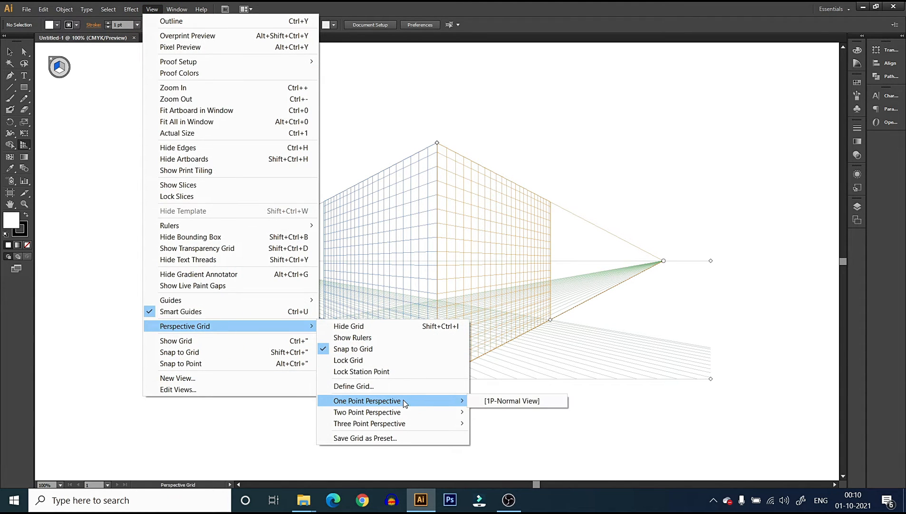
pyautogui.click(514, 400)
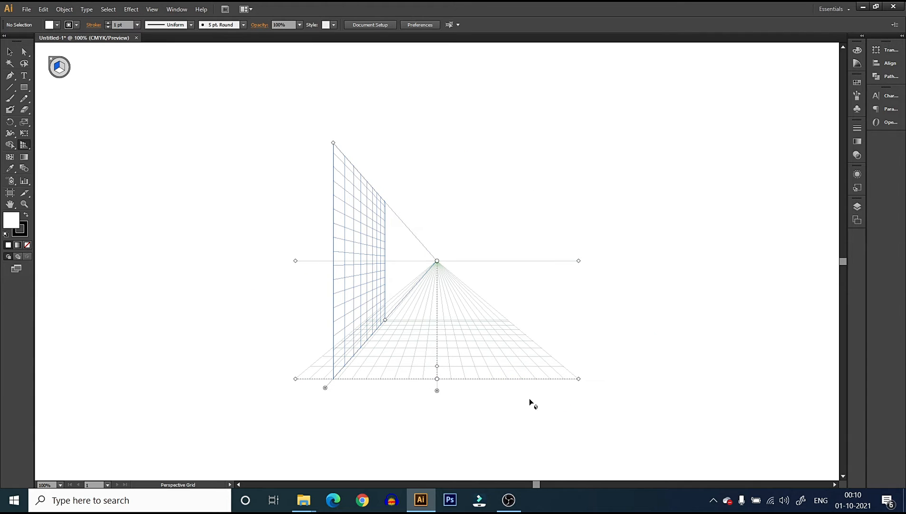
# Change the perspective grid to the two-point preset 2P-Normal View
pyautogui.click(152, 10)
pyautogui.moveTo(241, 328)
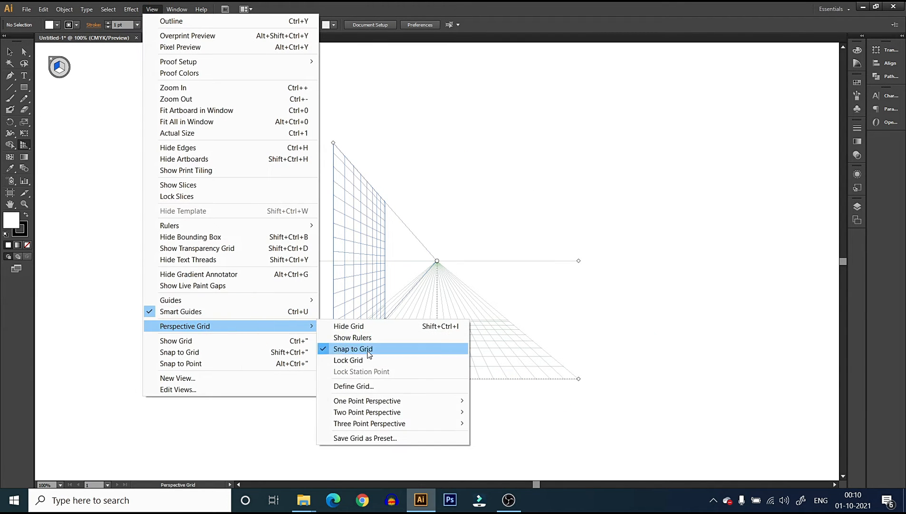
pyautogui.moveTo(392, 412)
pyautogui.click(521, 412)
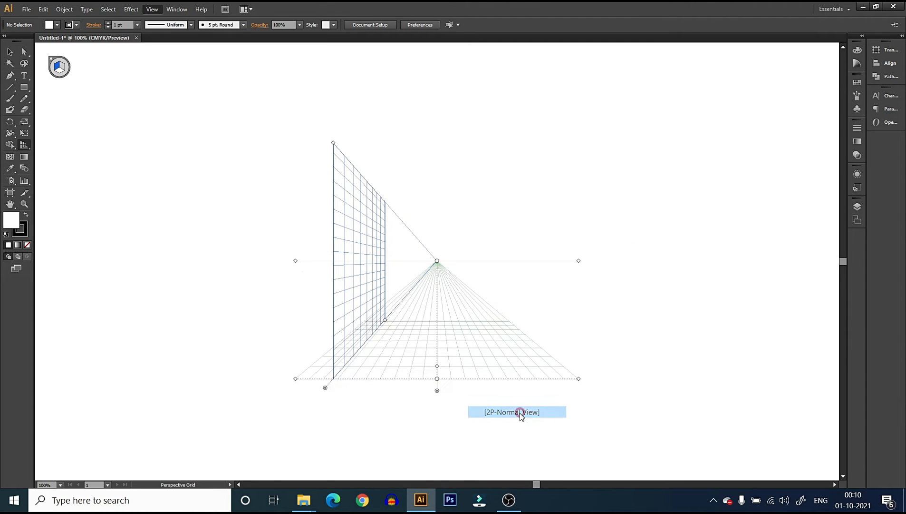
# Show the three-point perspective grid using the 3P-Normal View preset
pyautogui.click(151, 6)
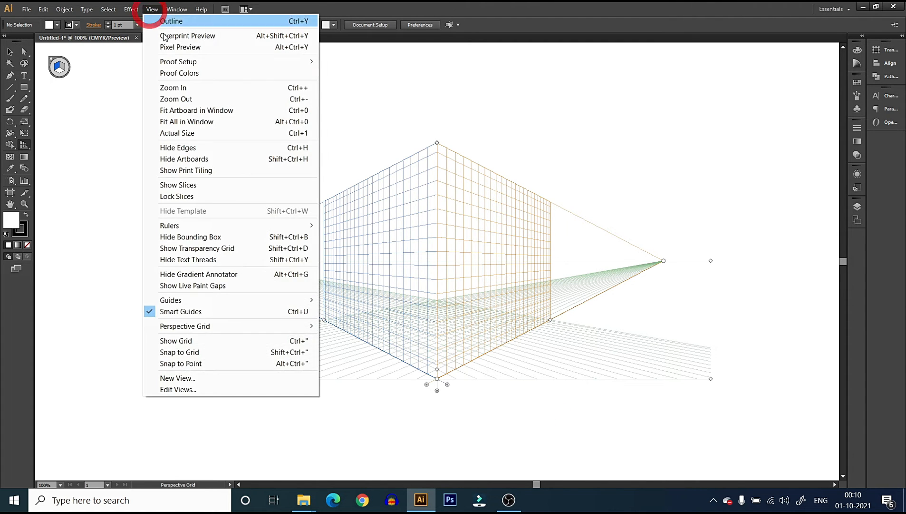
pyautogui.click(249, 325)
pyautogui.moveTo(394, 423)
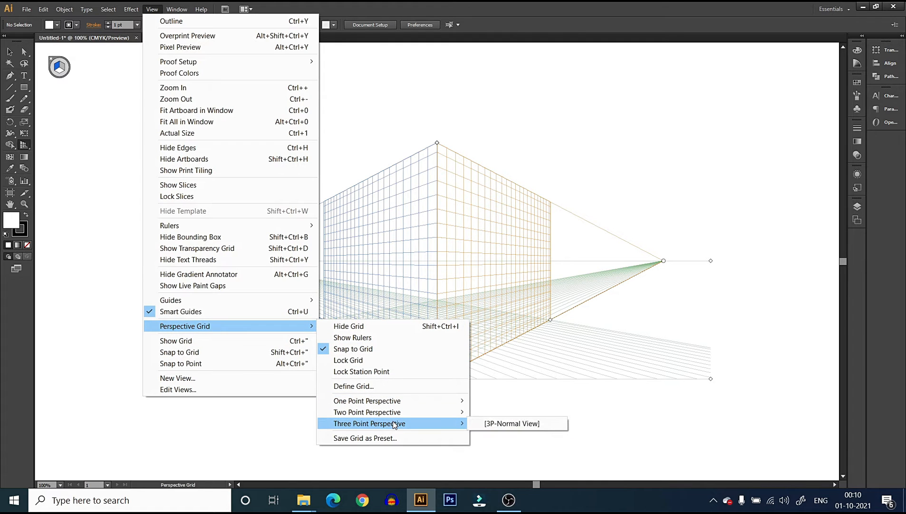
pyautogui.click(508, 422)
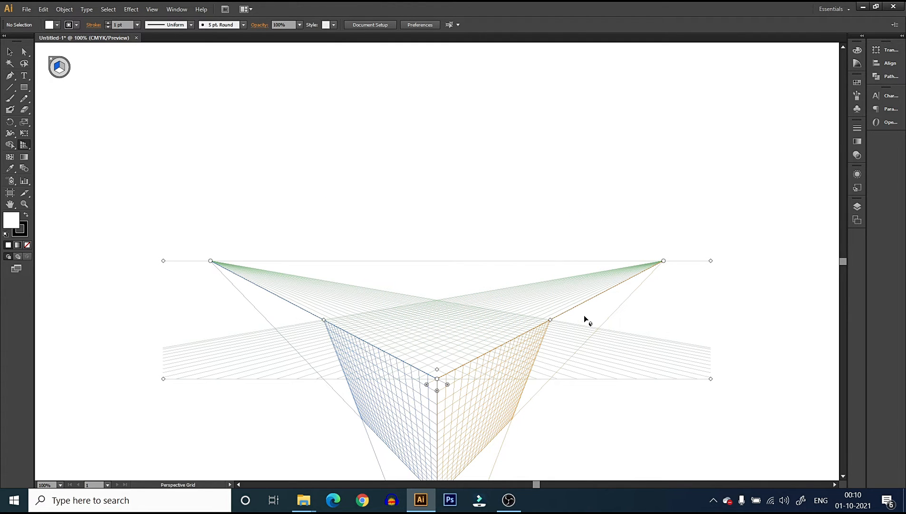
# Return the perspective grid to the two-point 2P-Normal View preset
pyautogui.click(152, 9)
pyautogui.moveTo(266, 326)
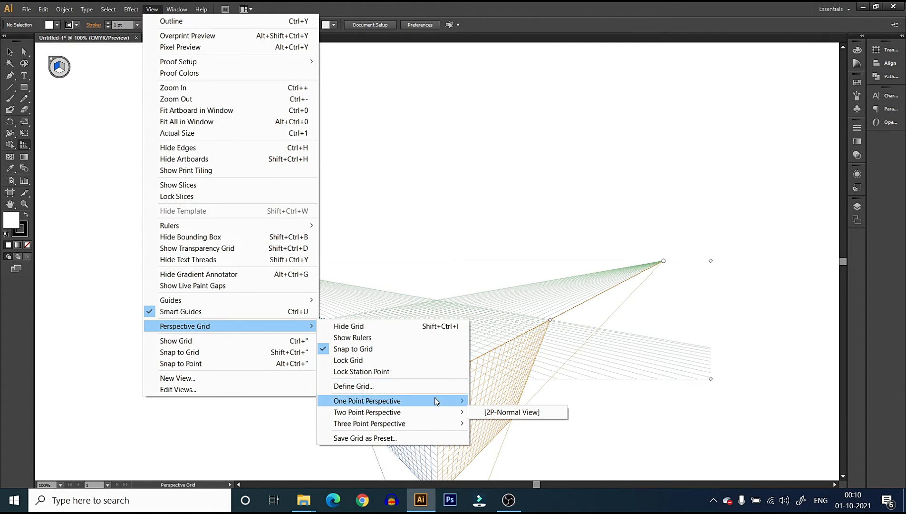
pyautogui.click(436, 413)
pyautogui.click(509, 412)
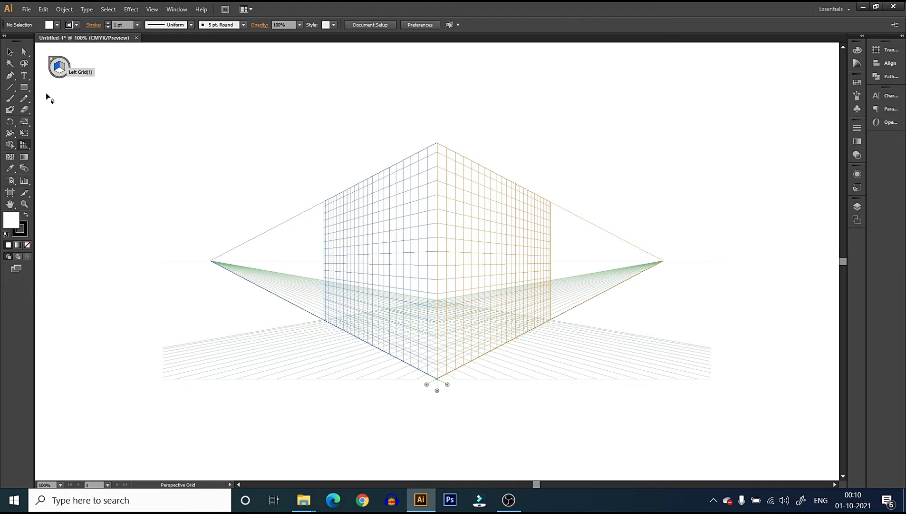
# Draw a rectangle about 679 by 336 pt on the left grid plane, with a magenta fill and no stroke
pyautogui.click(24, 87)
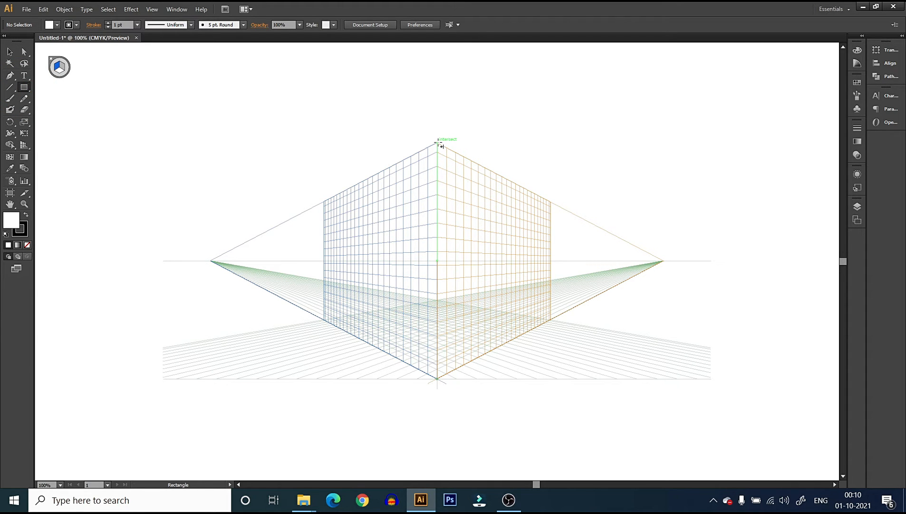
pyautogui.moveTo(437, 143); pyautogui.dragTo(324, 281)
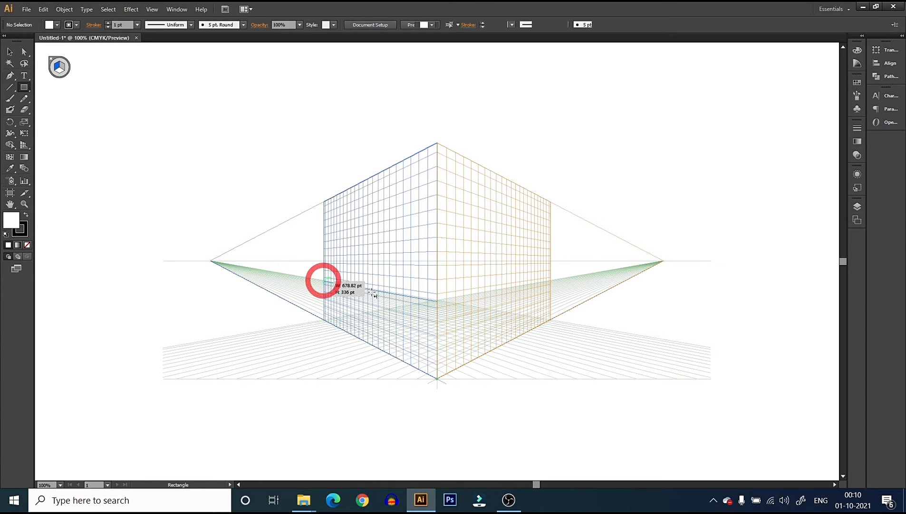
pyautogui.click(57, 25)
pyautogui.click(66, 41)
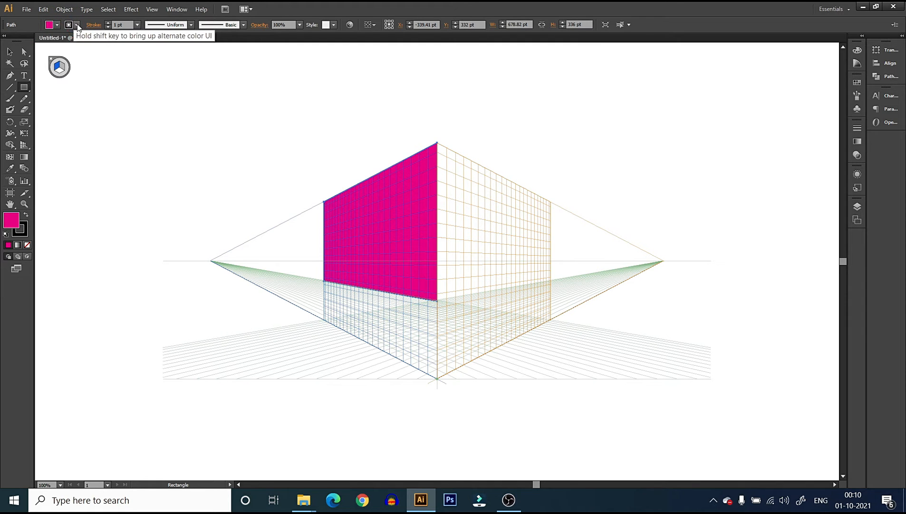
pyautogui.click(77, 25)
pyautogui.click(7, 41)
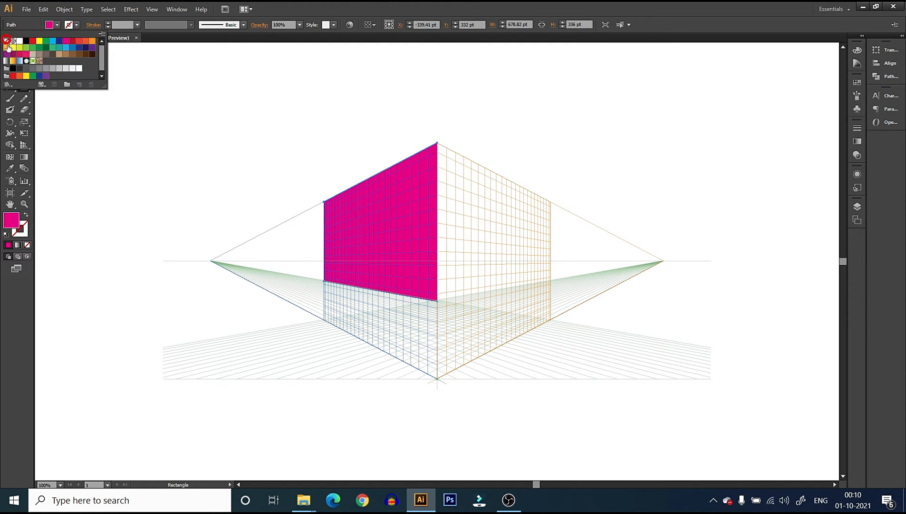
pyautogui.click(79, 28)
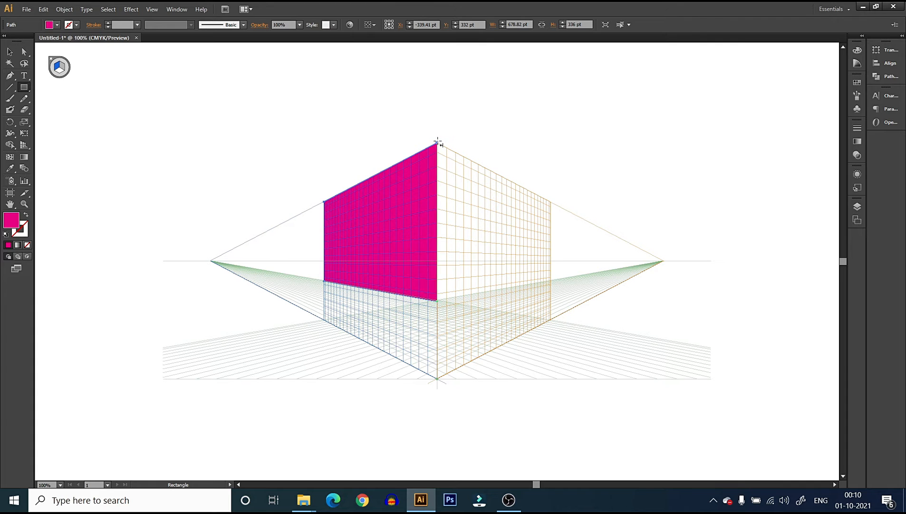
# Activate the right grid plane and draw an adjoining magenta rectangle about 690 by 335 pt from the grid's top corner
pyautogui.moveTo(437, 142); pyautogui.dragTo(488, 221)
pyautogui.hotkey('ctrl', 'z')
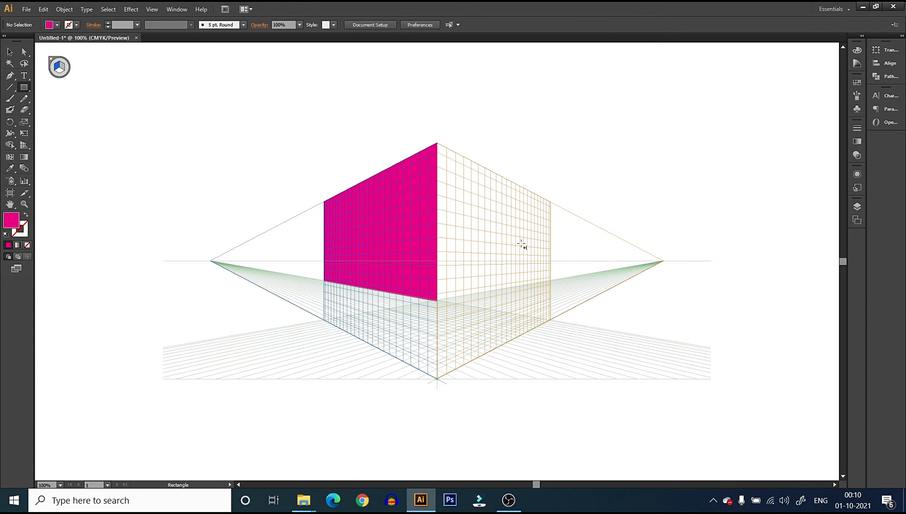
pyautogui.click(64, 68)
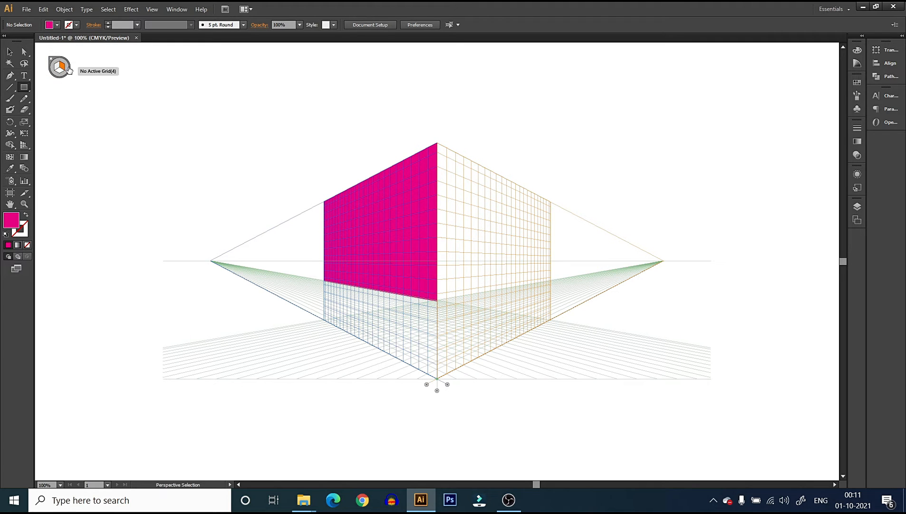
pyautogui.click(439, 142)
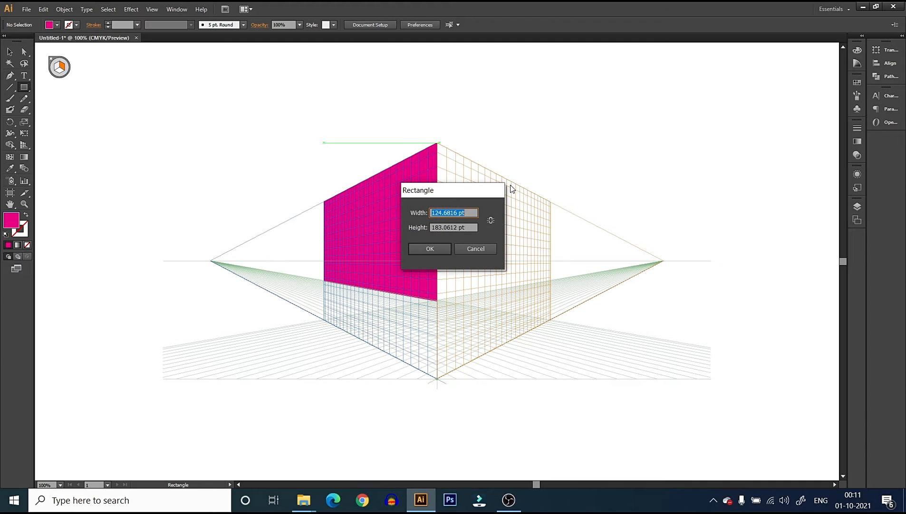
pyautogui.click(484, 250)
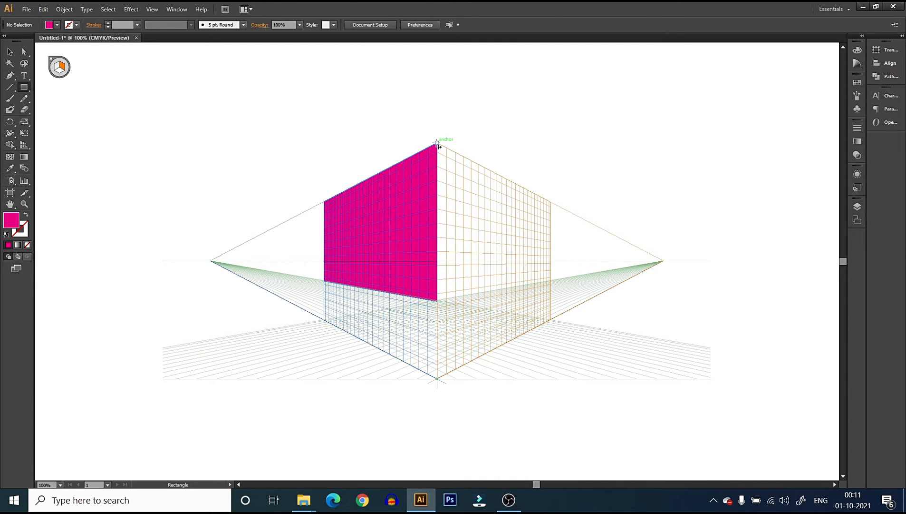
pyautogui.moveTo(438, 143); pyautogui.dragTo(553, 283)
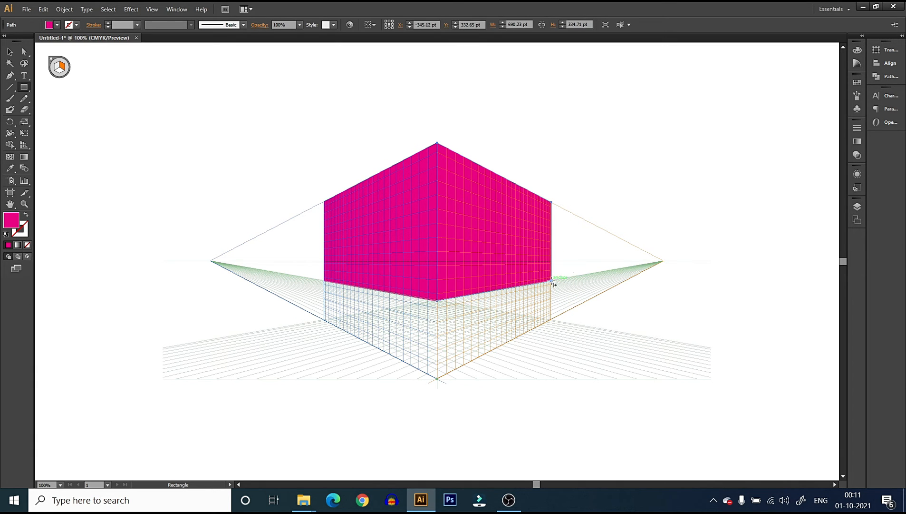
# Try a cyan fill on the right-plane rectangle, then set its fill back to magenta
pyautogui.click(56, 25)
pyautogui.click(53, 41)
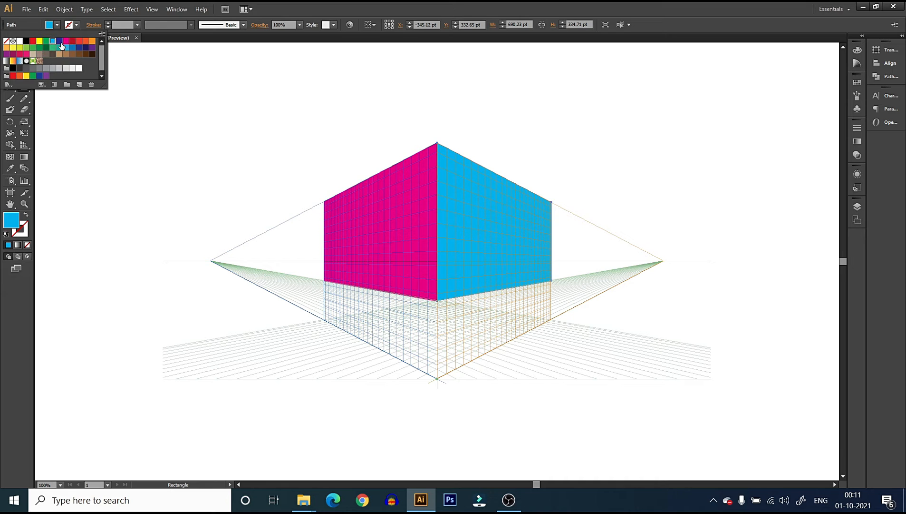
pyautogui.click(71, 42)
pyautogui.click(59, 24)
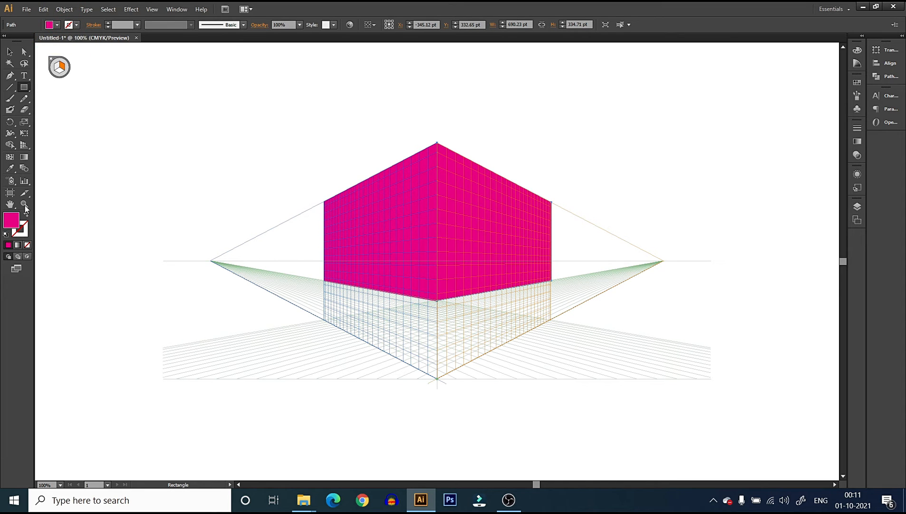
# Set the right-plane rectangle's fill to the muted pink #CE55A2, deselect it and hide the perspective grid
pyautogui.doubleClick(9, 222)
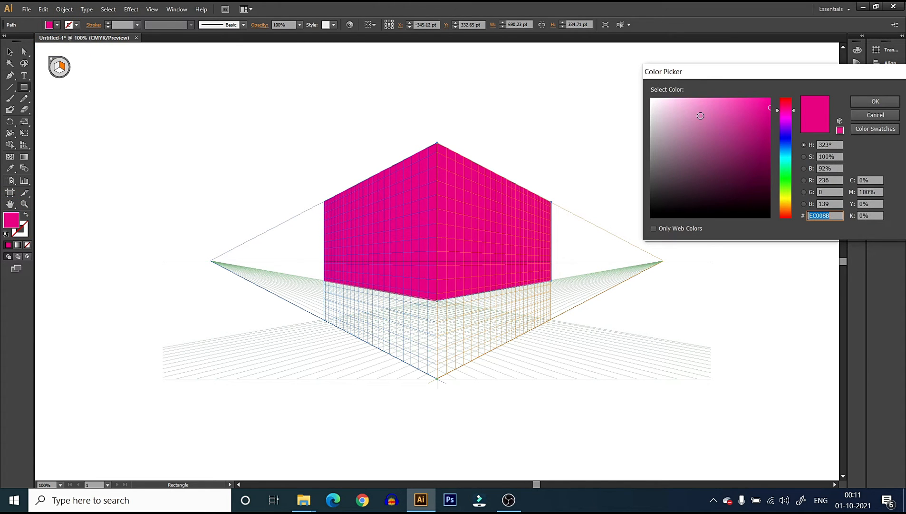
pyautogui.moveTo(701, 116); pyautogui.dragTo(721, 119)
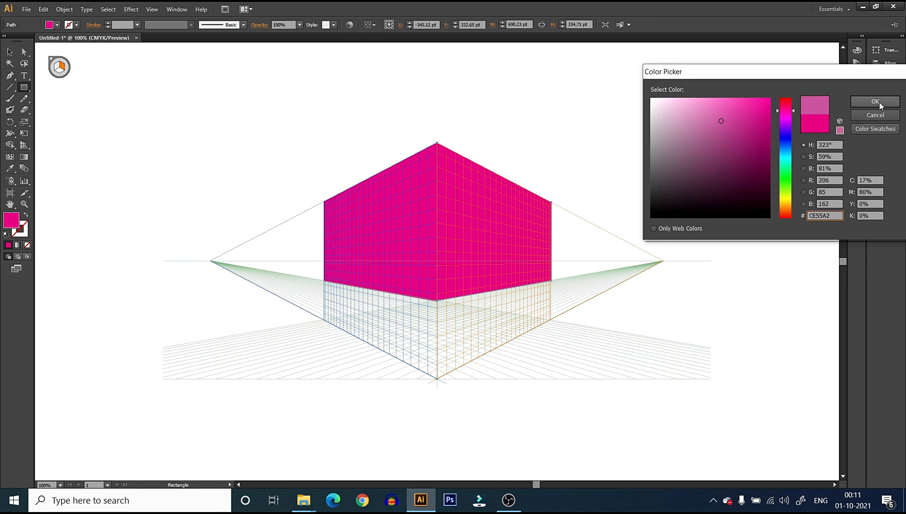
pyautogui.click(879, 102)
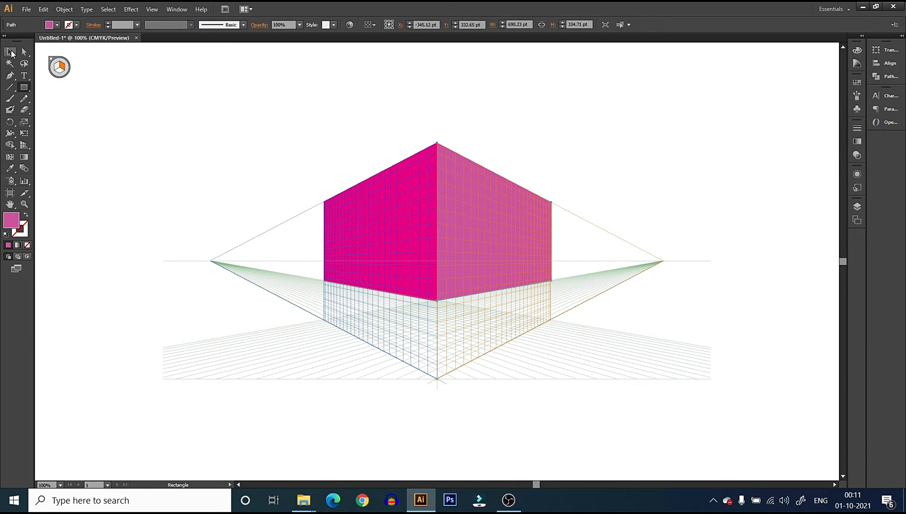
pyautogui.click(10, 52)
pyautogui.click(637, 168)
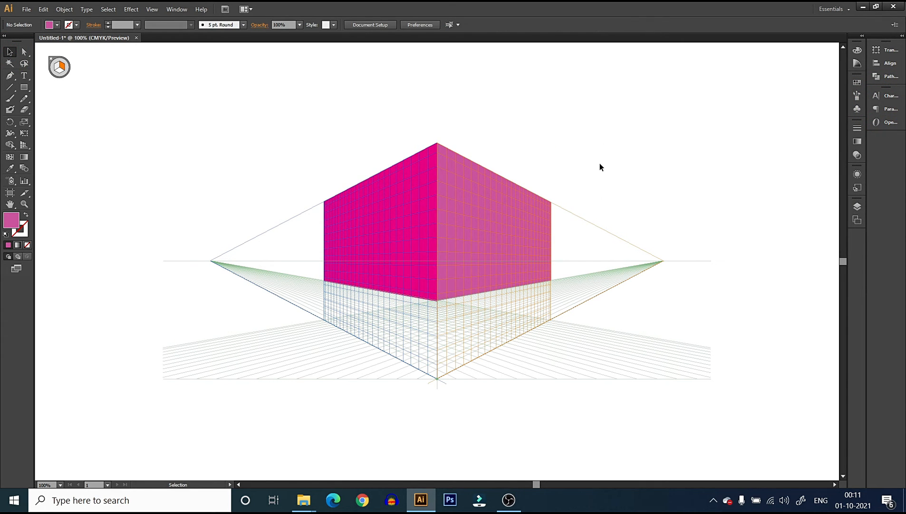
pyautogui.hotkey('ctrl', 'shift', 'i')
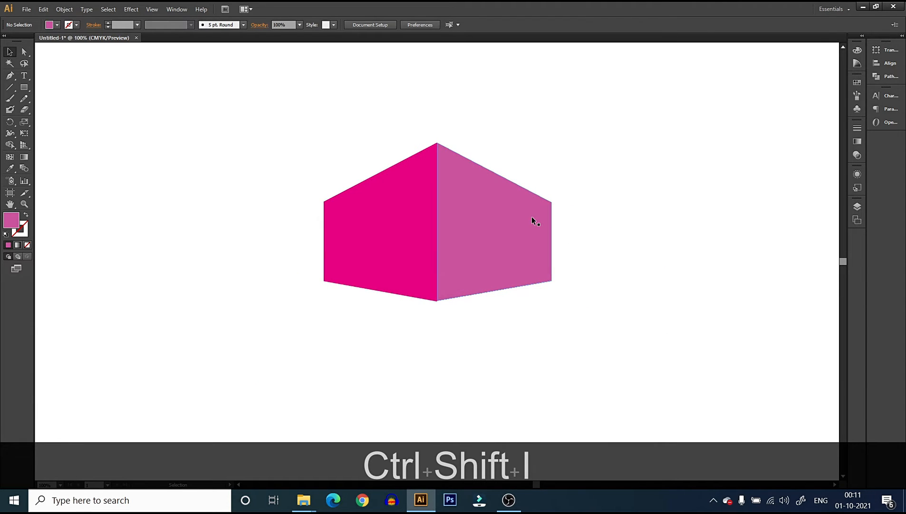
# Show the perspective grid, activate the ground plane and draw a rectangle about 2600 by 647 pt in front of the left wall
pyautogui.click(24, 145)
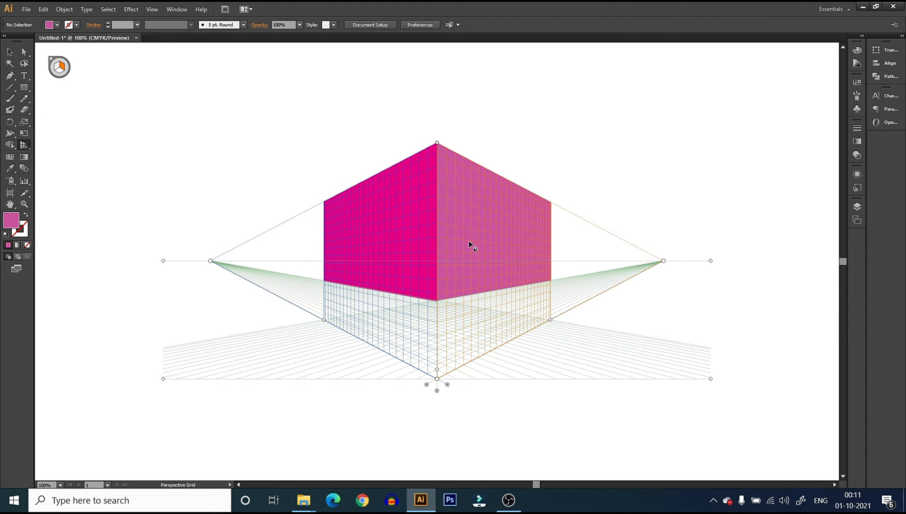
pyautogui.click(59, 71)
pyautogui.click(24, 87)
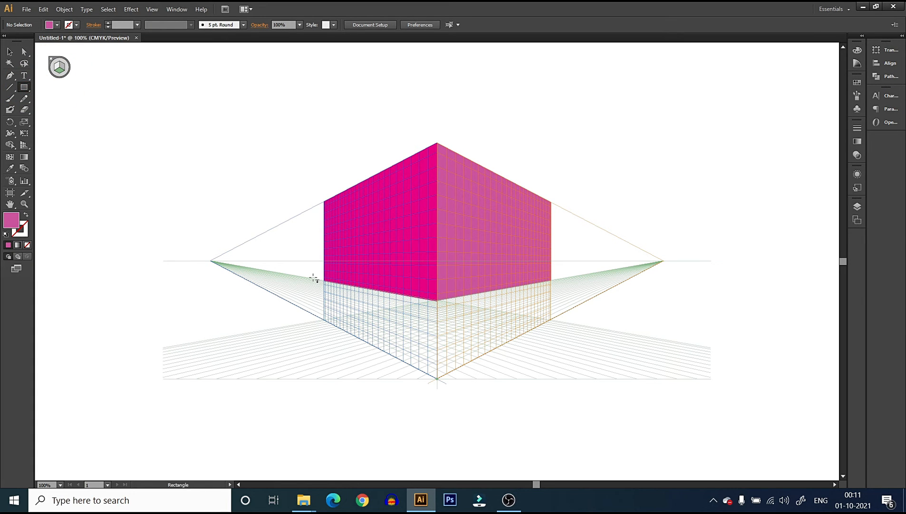
pyautogui.moveTo(333, 291); pyautogui.dragTo(432, 377)
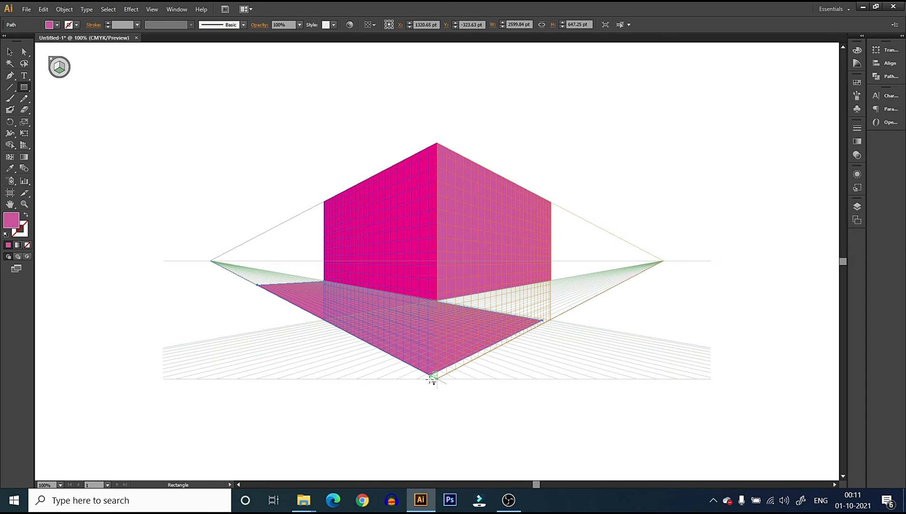
# Draw a second ground-plane rectangle about 655 by 1915 pt from the walls' lower corner along the right wall
pyautogui.hotkey('shift', 'v')
pyautogui.click(59, 68)
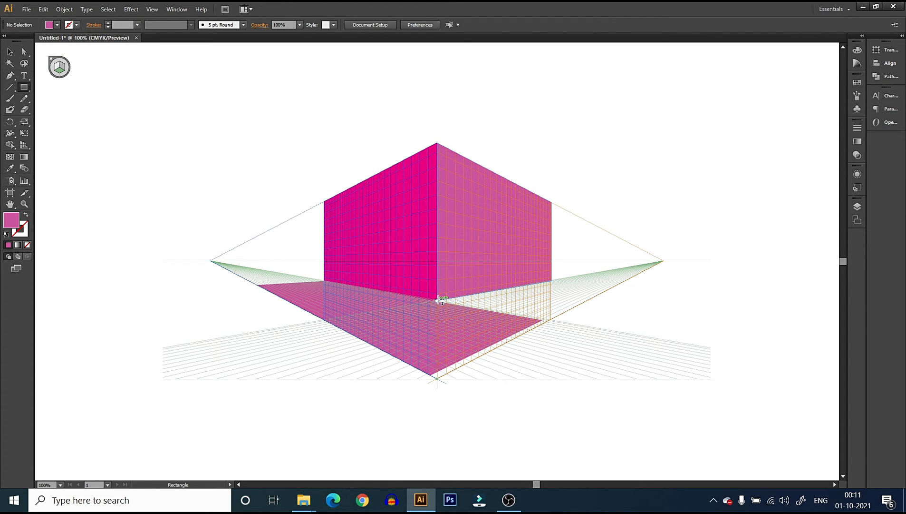
pyautogui.moveTo(440, 301); pyautogui.dragTo(615, 284)
# Select both ground-plane rectangles and fill them with the orange swatch C=0 M=80 Y=95 K=0
pyautogui.click(9, 51)
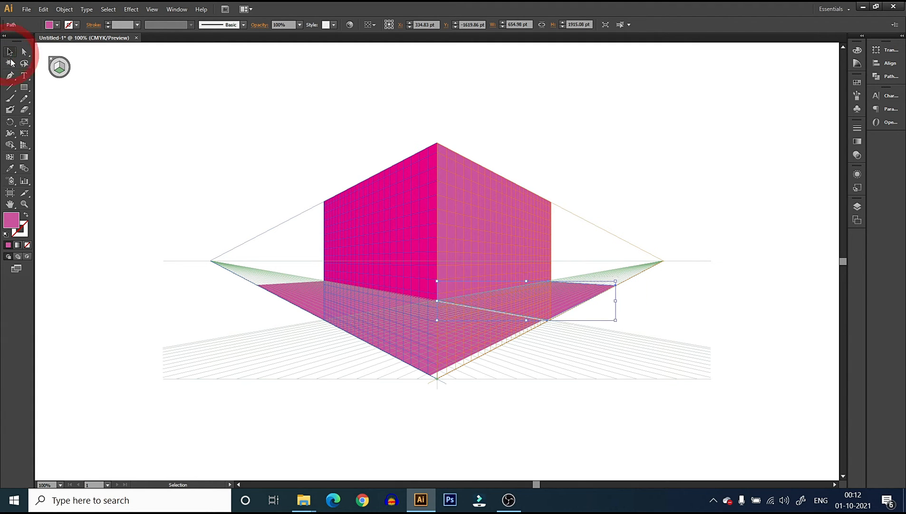
pyautogui.keyDown('shift'); pyautogui.click(416, 343); pyautogui.keyUp('shift')
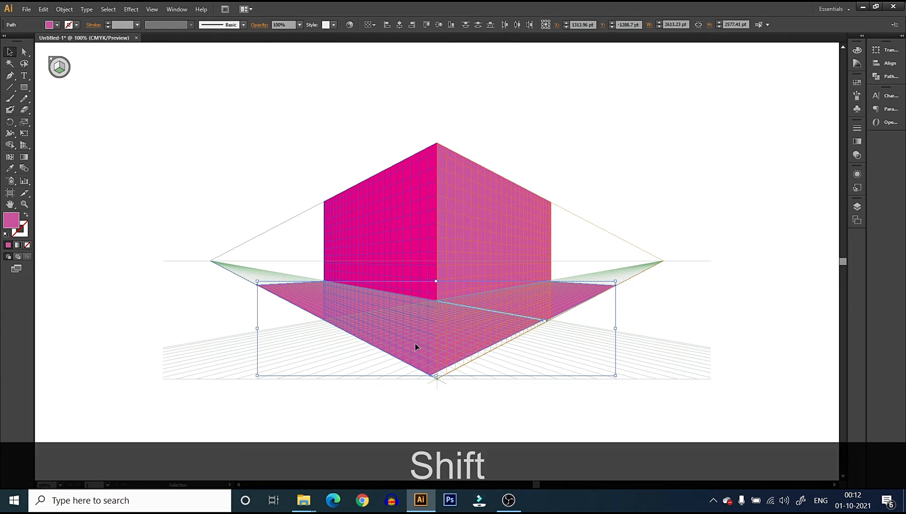
pyautogui.click(56, 24)
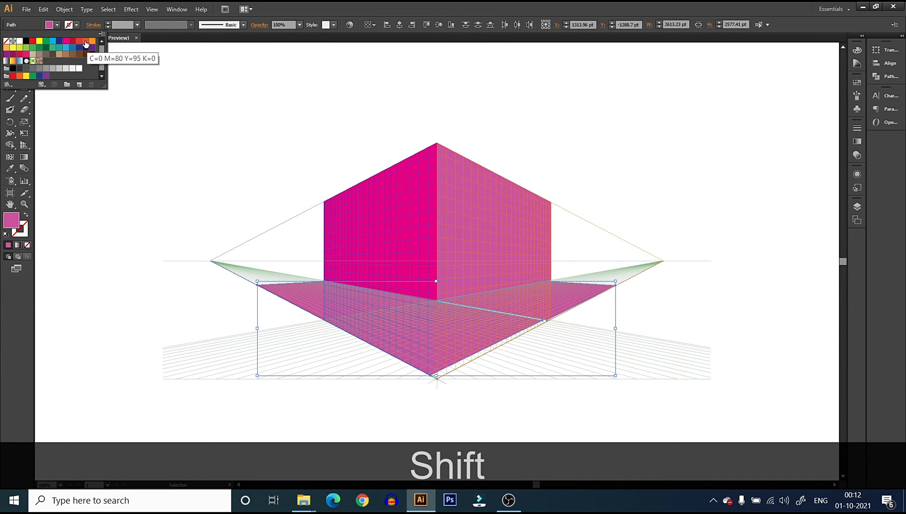
pyautogui.click(86, 42)
pyautogui.click(225, 159)
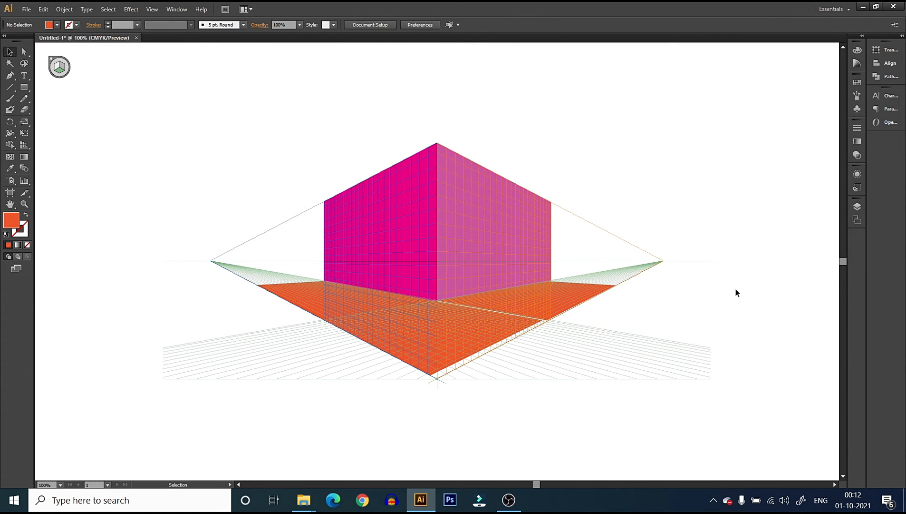
# Delete both orange ground rectangles and the two wall rectangles from the perspective grid
pyautogui.click(447, 327)
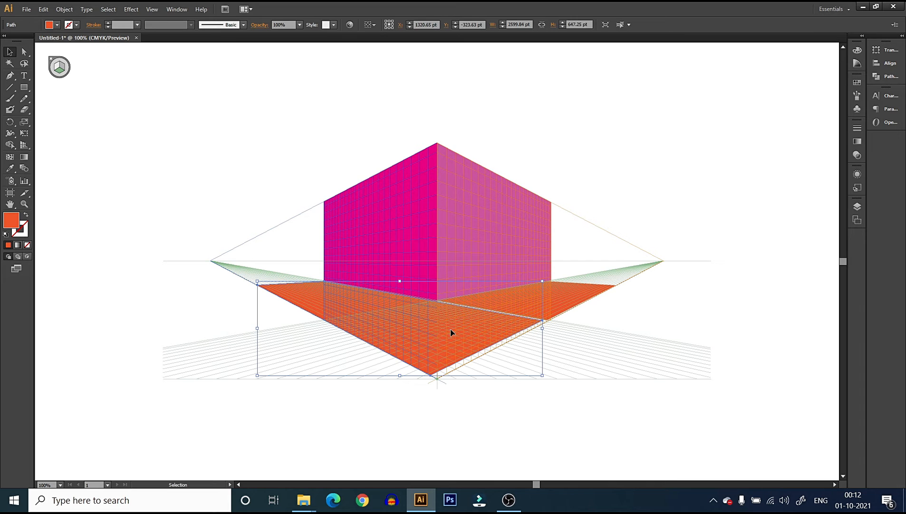
pyautogui.press('Delete')
pyautogui.click(541, 309)
pyautogui.press('Delete')
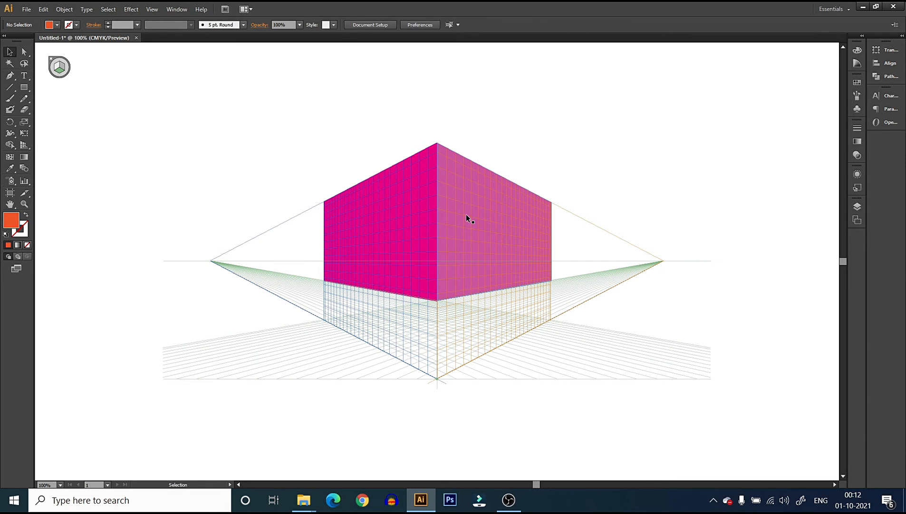
pyautogui.click(486, 242)
pyautogui.press('Delete')
pyautogui.click(405, 202)
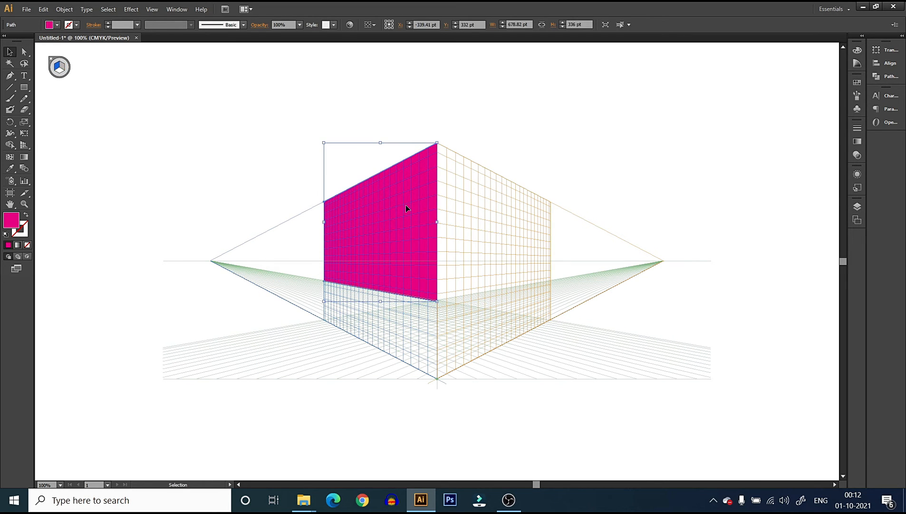
pyautogui.press('Delete')
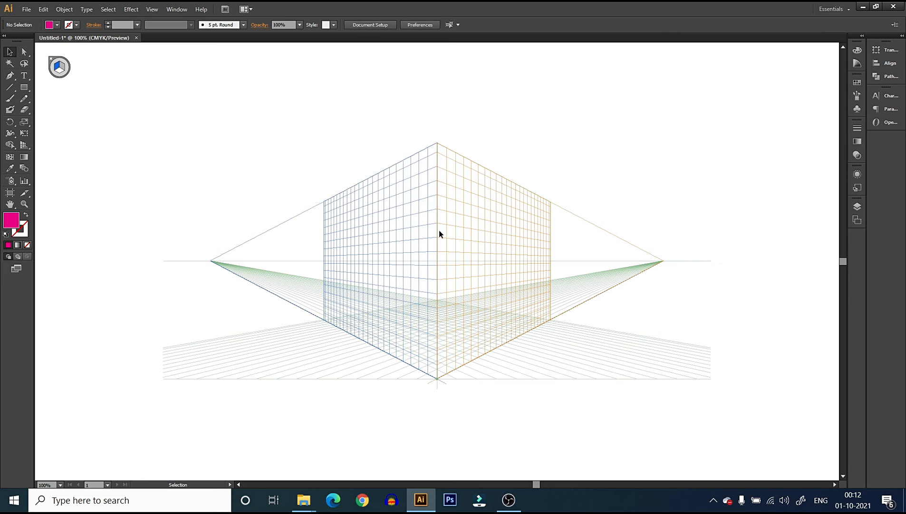
# Activate the Perspective Grid tool group and hide the grid from its plane switching widget
pyautogui.click(9, 52)
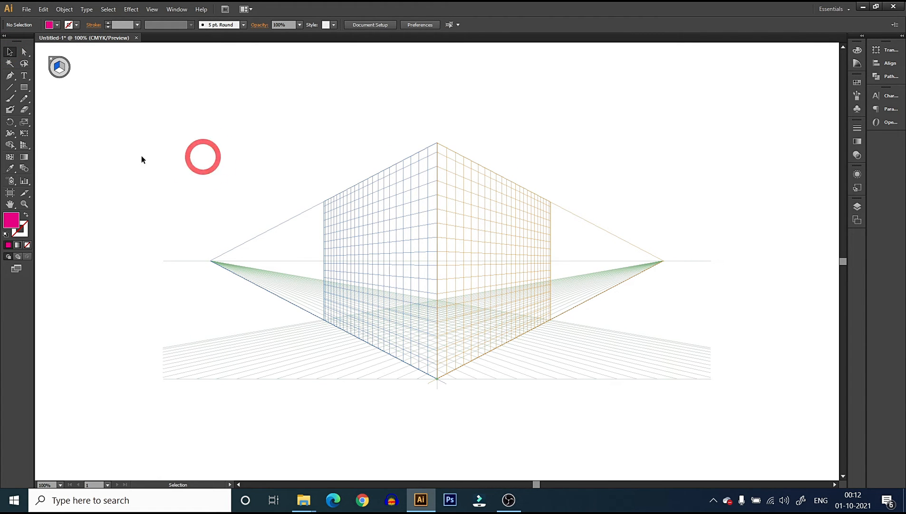
pyautogui.click(24, 144)
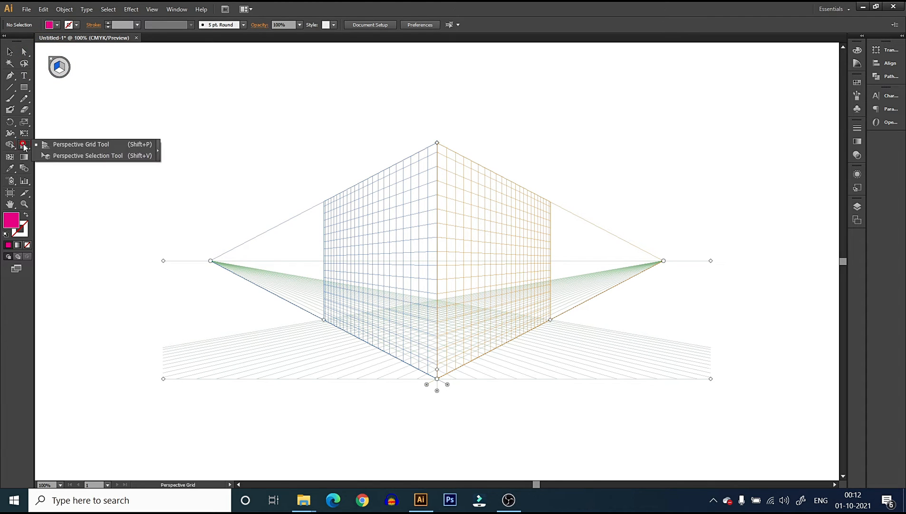
pyautogui.click(76, 143)
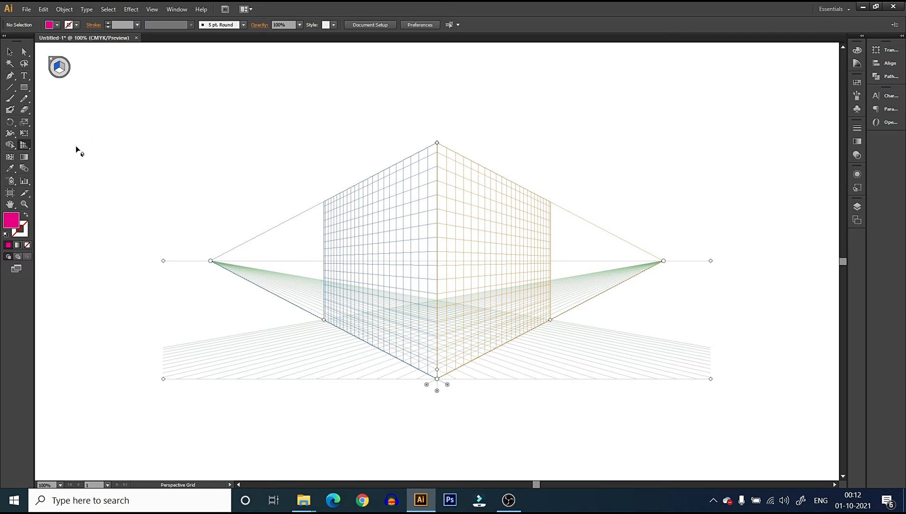
pyautogui.click(51, 60)
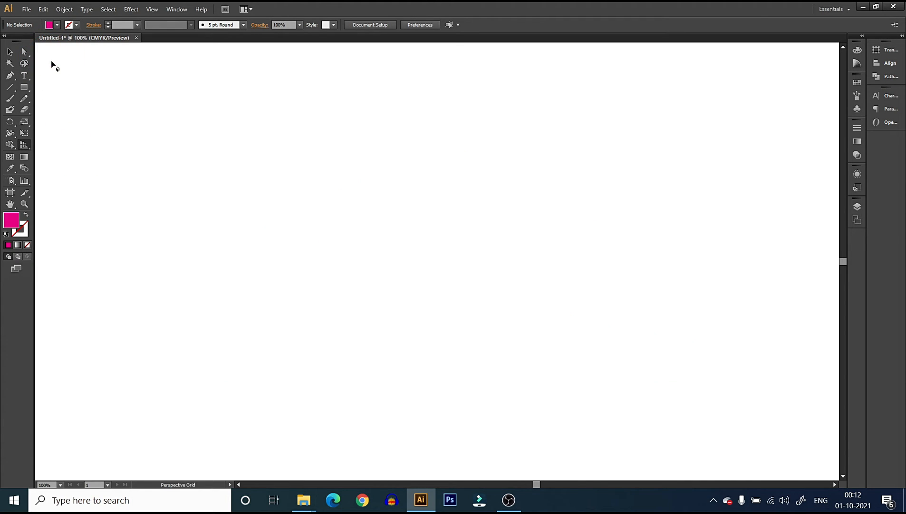
# Show and hide the perspective grid twice, once with the grid toggle command and once from the plane switching widget
pyautogui.click(24, 145)
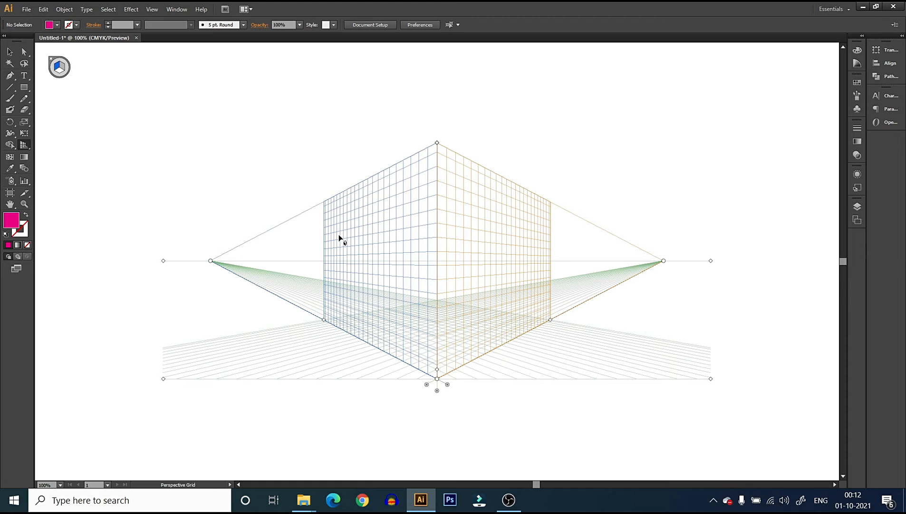
pyautogui.hotkey('ctrl', 'shift', 'i')
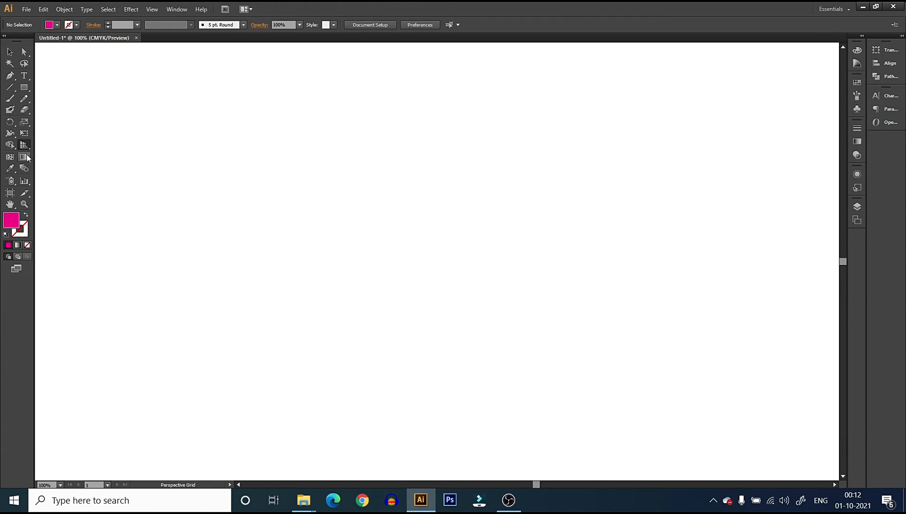
pyautogui.click(9, 51)
pyautogui.click(24, 144)
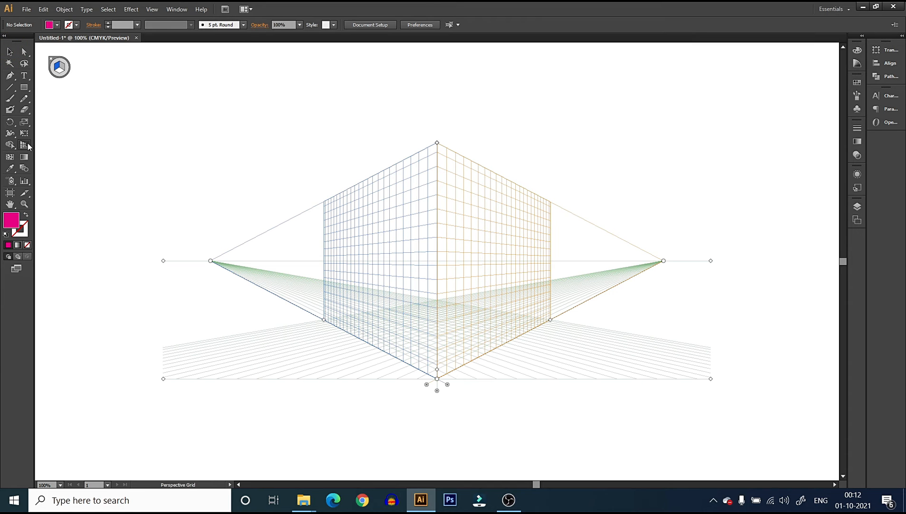
pyautogui.click(10, 52)
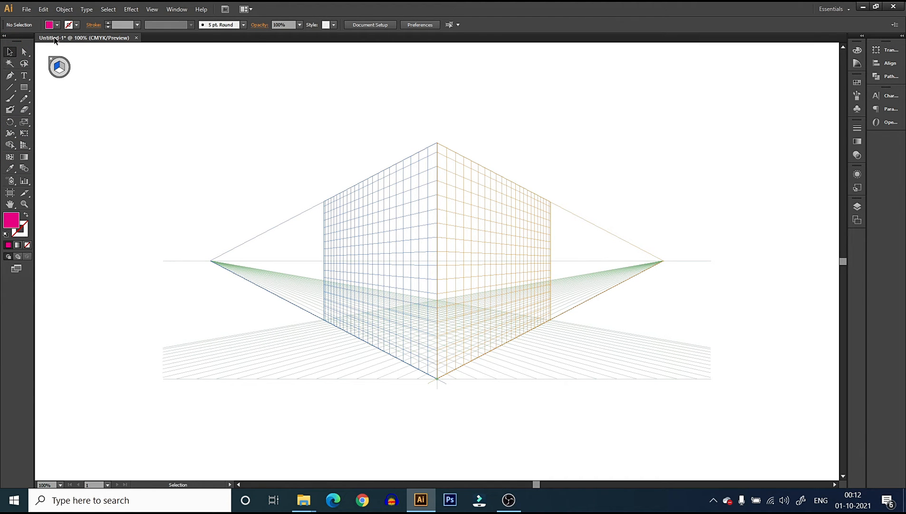
pyautogui.click(24, 145)
pyautogui.click(52, 60)
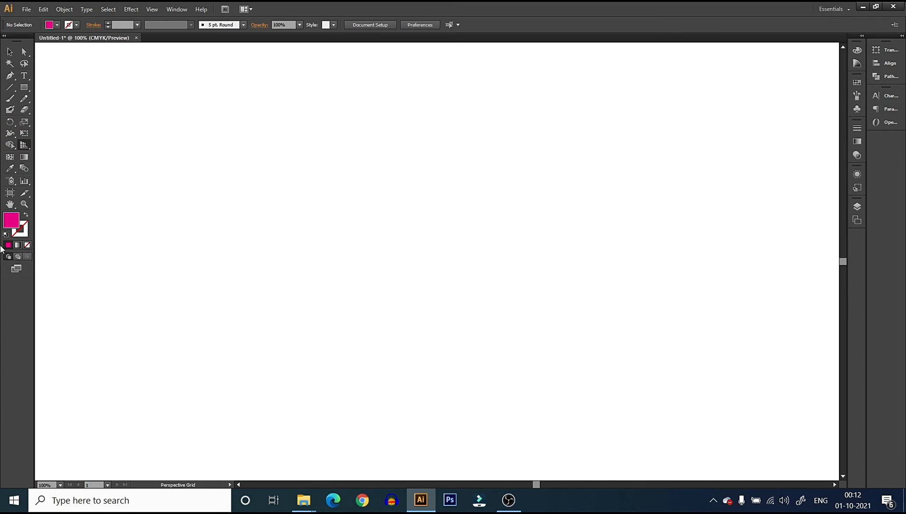
# Draw a magenta square of about 213 px and a door rectangle about 67 by 133 px standing on its bottom edge
pyautogui.click(23, 87)
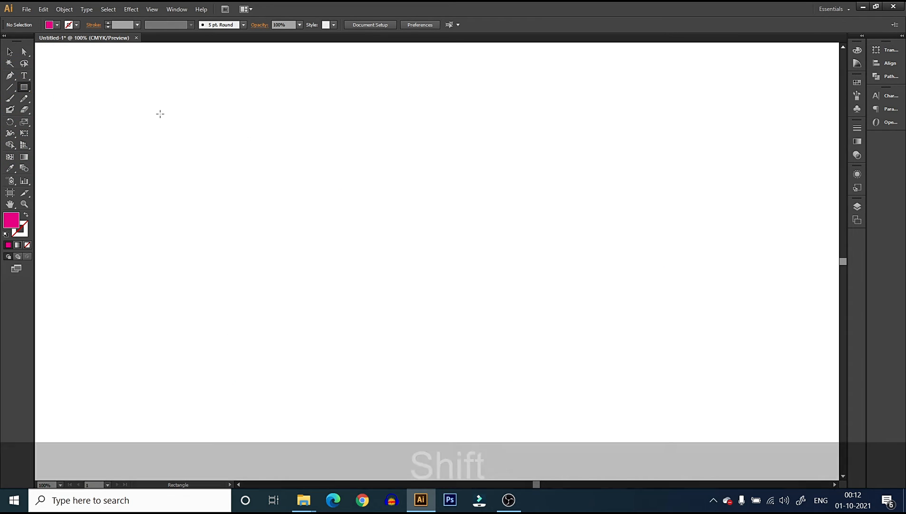
pyautogui.moveTo(160, 110); pyautogui.dragTo(218, 210)
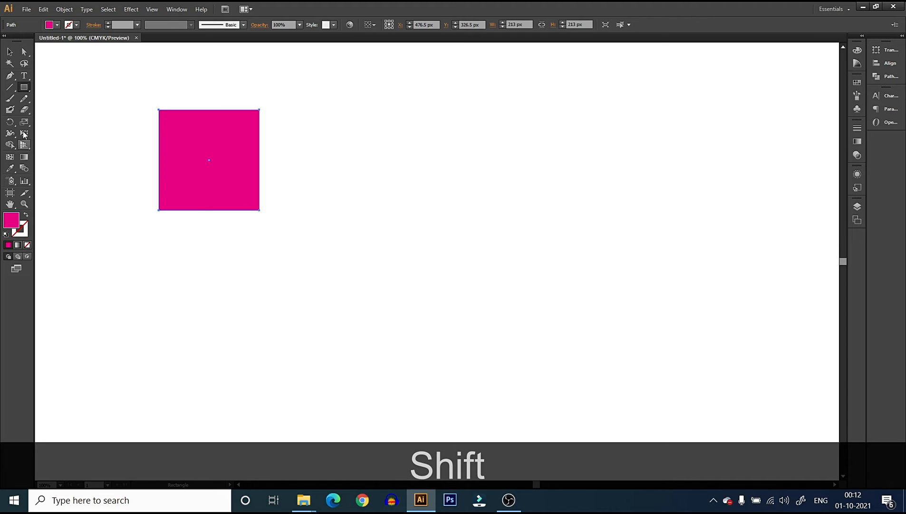
pyautogui.moveTo(186, 148); pyautogui.dragTo(218, 210)
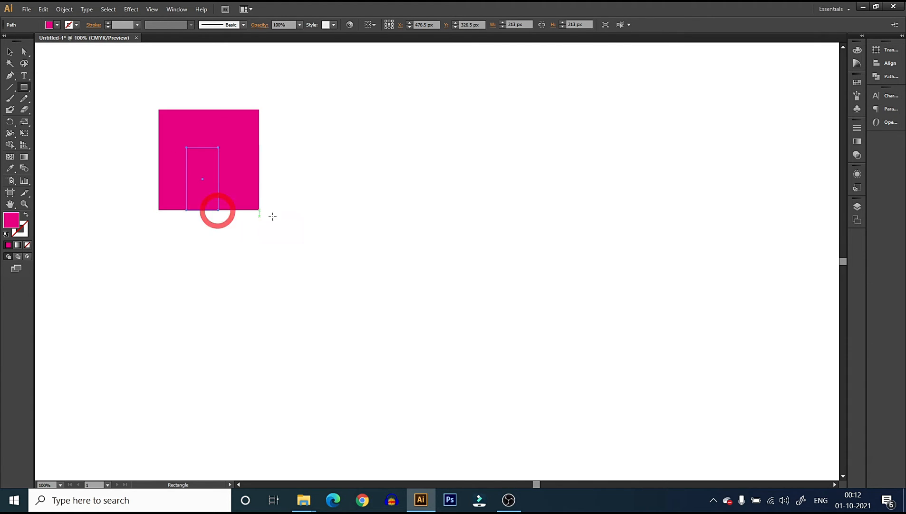
# Darken the door rectangle's fill to the deep purple #5B0E43
pyautogui.doubleClick(12, 220)
pyautogui.click(744, 152)
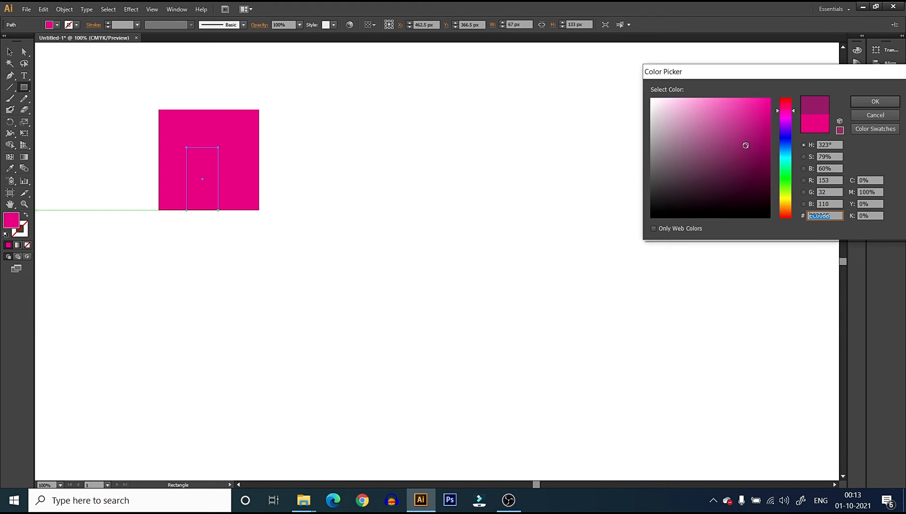
pyautogui.click(864, 103)
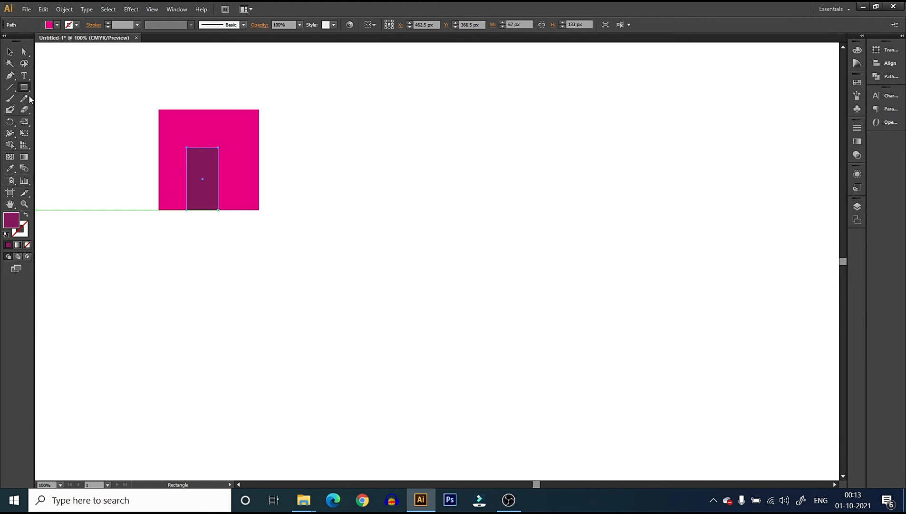
pyautogui.doubleClick(8, 225)
pyautogui.click(752, 175)
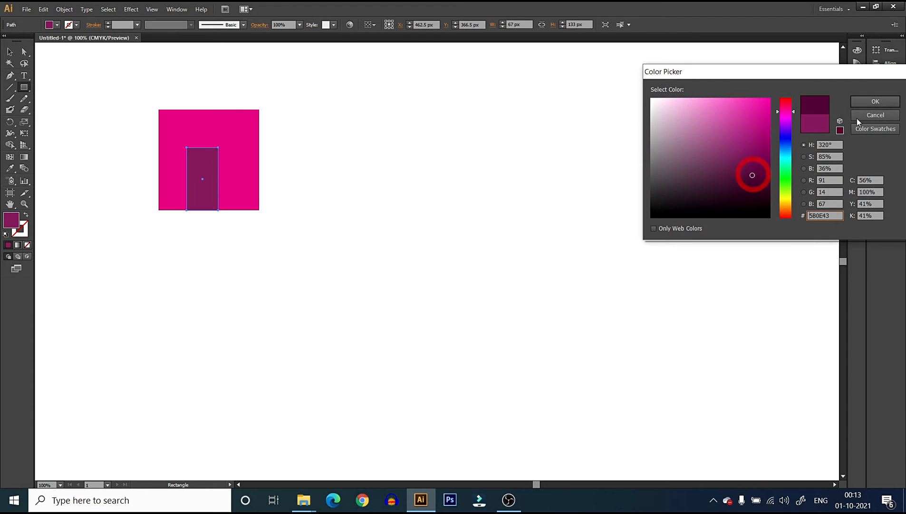
pyautogui.click(876, 101)
# Select the magenta square with its door and show the perspective grid, ready for the Perspective Selection tool
pyautogui.click(9, 51)
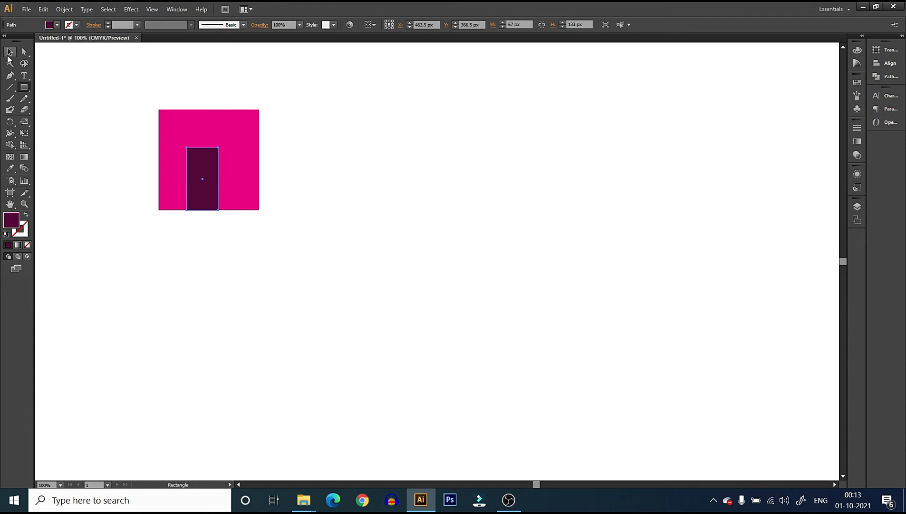
pyautogui.click(443, 221)
pyautogui.moveTo(132, 105); pyautogui.dragTo(319, 266)
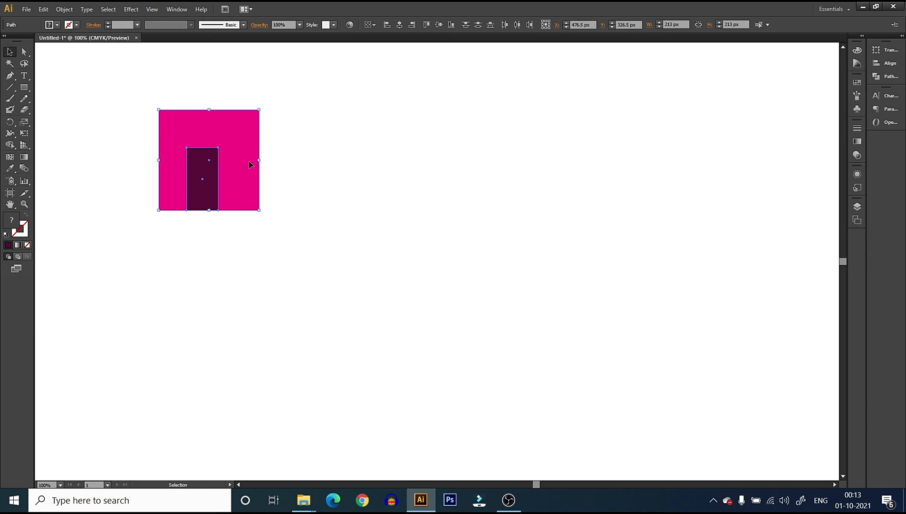
pyautogui.click(24, 145)
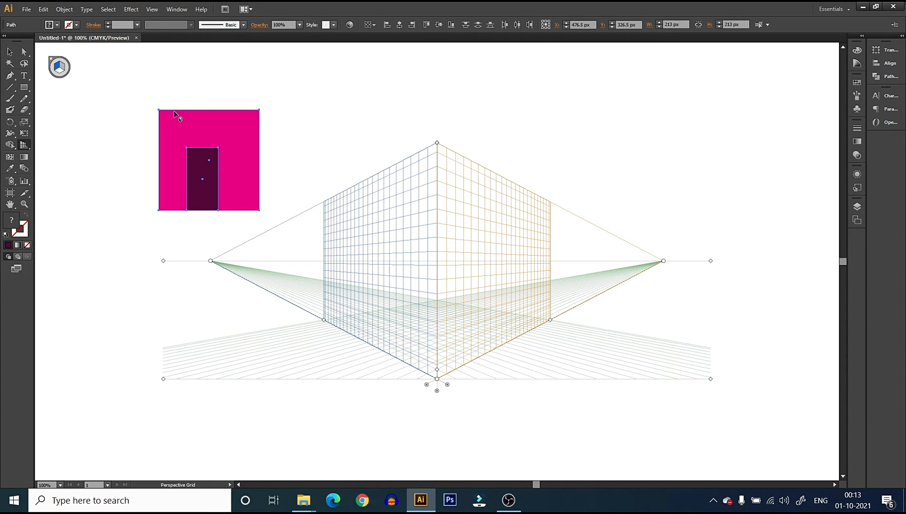
pyautogui.click(24, 145)
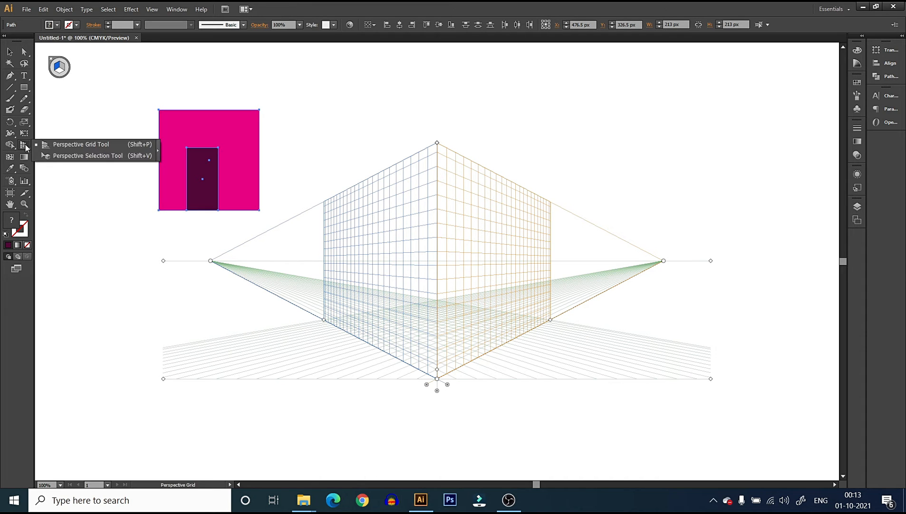
pyautogui.click(77, 157)
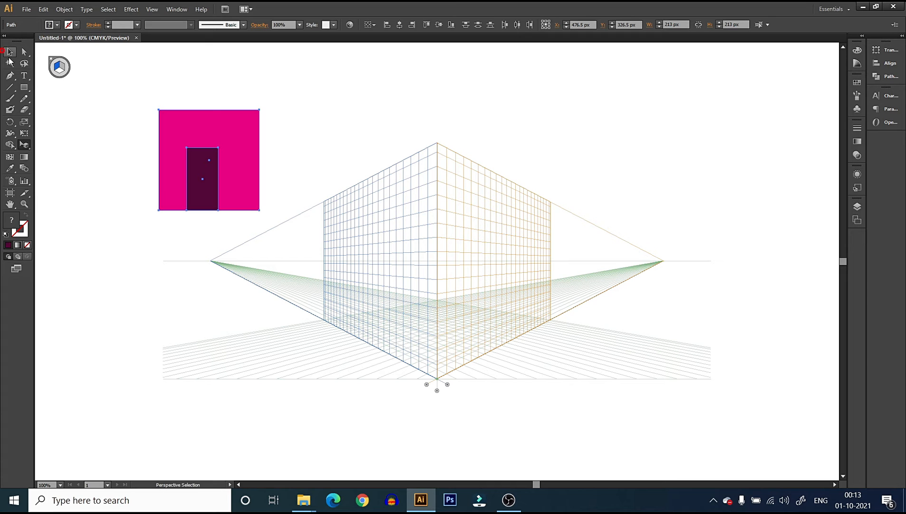
# Place the magenta square and its door onto the left grid plane, with the square's edge against the central vertical line
pyautogui.click(112, 174)
pyautogui.click(25, 145)
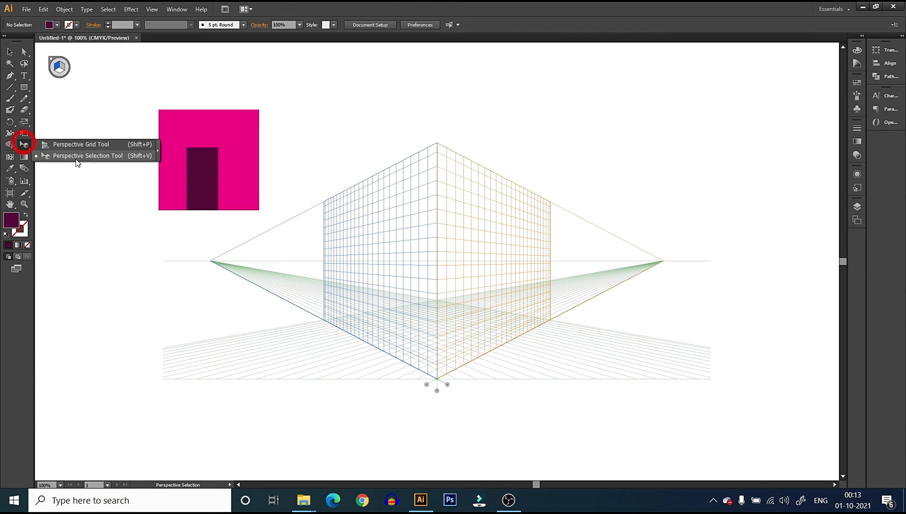
pyautogui.moveTo(140, 97); pyautogui.dragTo(268, 222)
pyautogui.moveTo(226, 150); pyautogui.dragTo(426, 262)
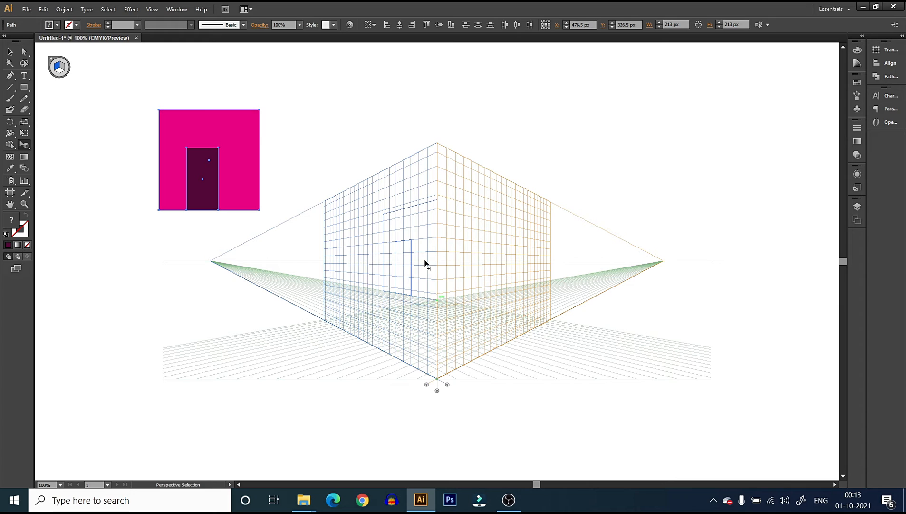
pyautogui.moveTo(426, 262); pyautogui.dragTo(346, 262)
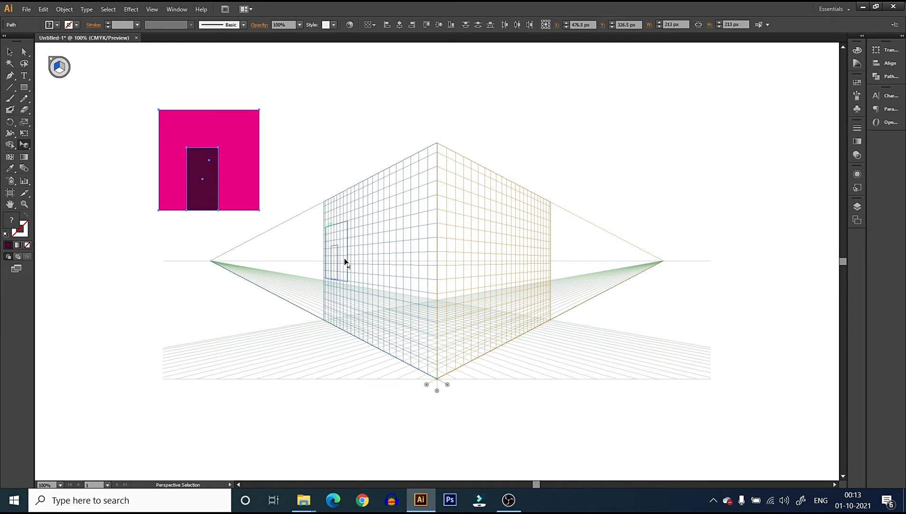
pyautogui.moveTo(345, 261); pyautogui.dragTo(426, 263)
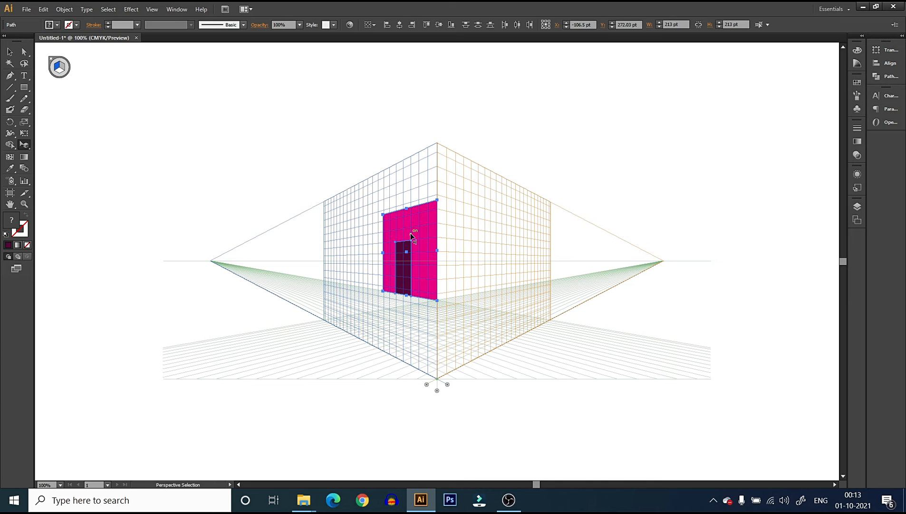
# Copy the wall and door edge to edge along the left plane, and repeat that copy twice
pyautogui.moveTo(414, 234); pyautogui.dragTo(369, 236)
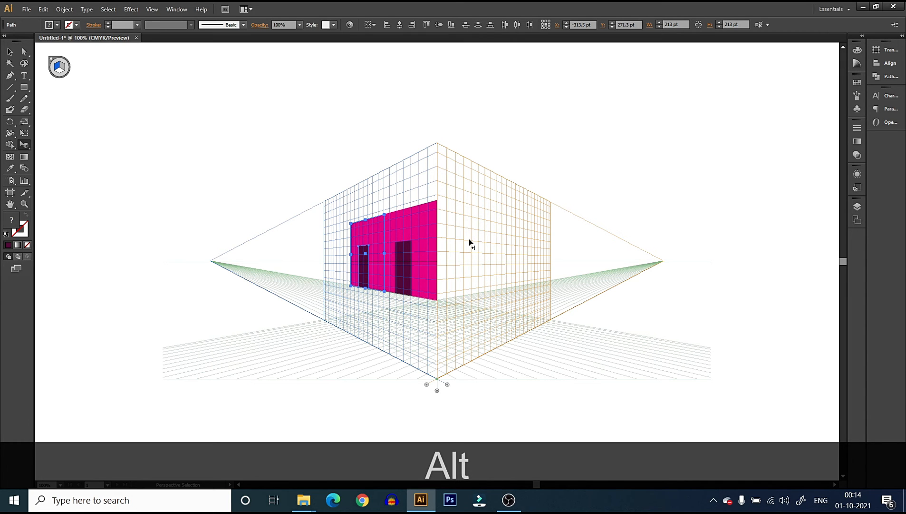
pyautogui.hotkey('ctrl', 'd')
pyautogui.hotkey('ctrl', 'd')
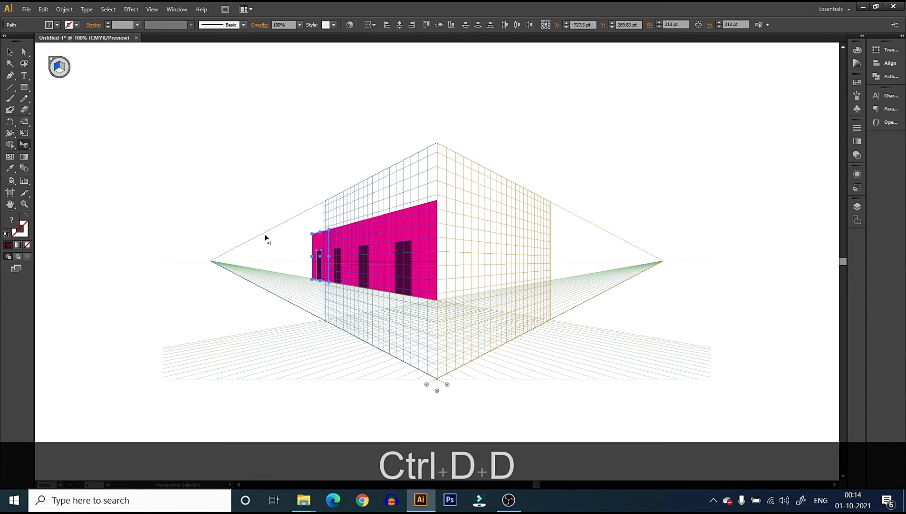
# Delete the three copied walls and their doors, keeping only the original wall and door at the central vertical line
pyautogui.click(10, 51)
pyautogui.click(170, 185)
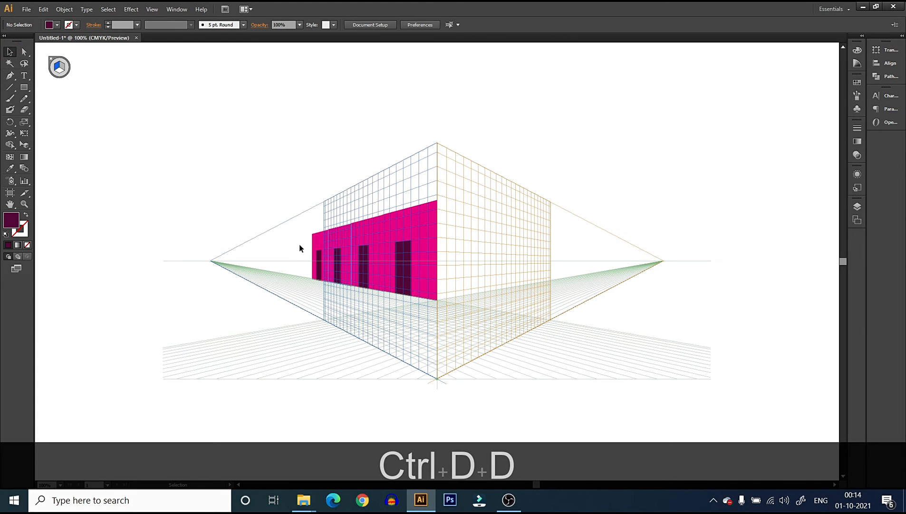
pyautogui.click(371, 236)
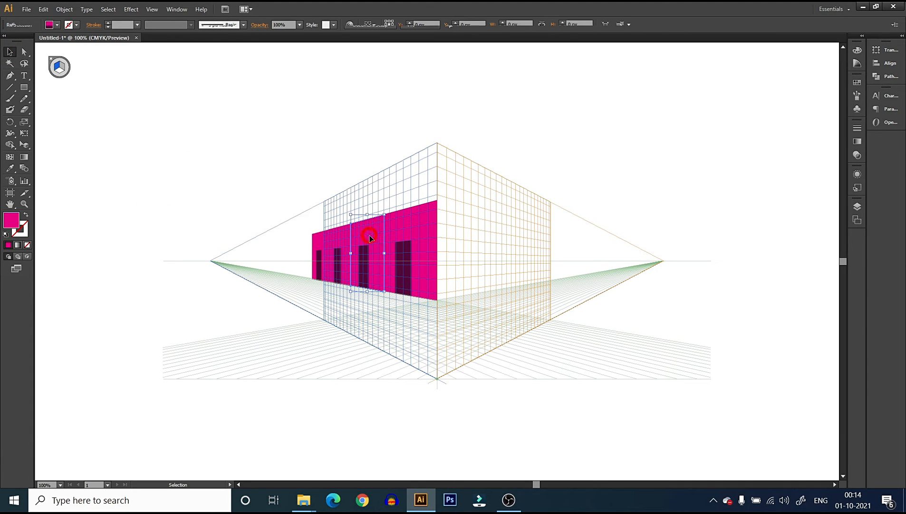
pyautogui.press('Delete')
pyautogui.click(366, 254)
pyautogui.press('Delete')
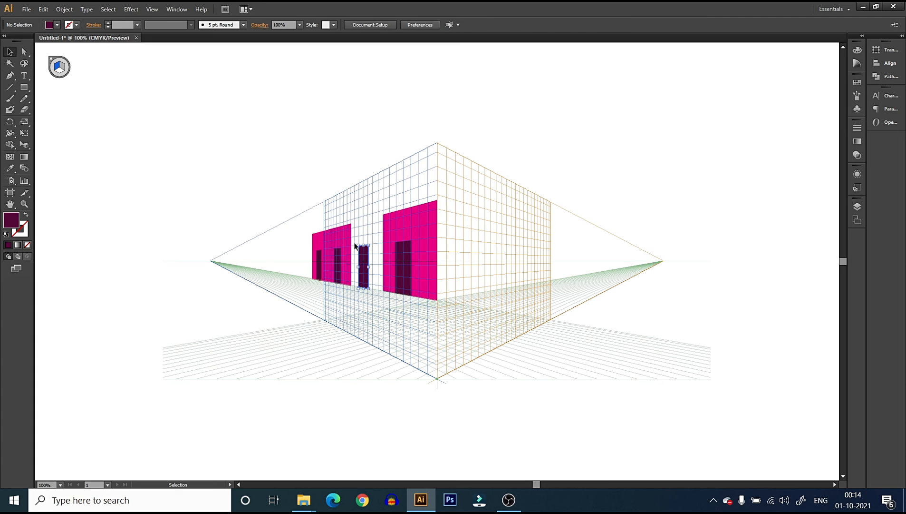
pyautogui.click(344, 234)
pyautogui.press('Delete')
pyautogui.click(317, 242)
pyautogui.press('Delete')
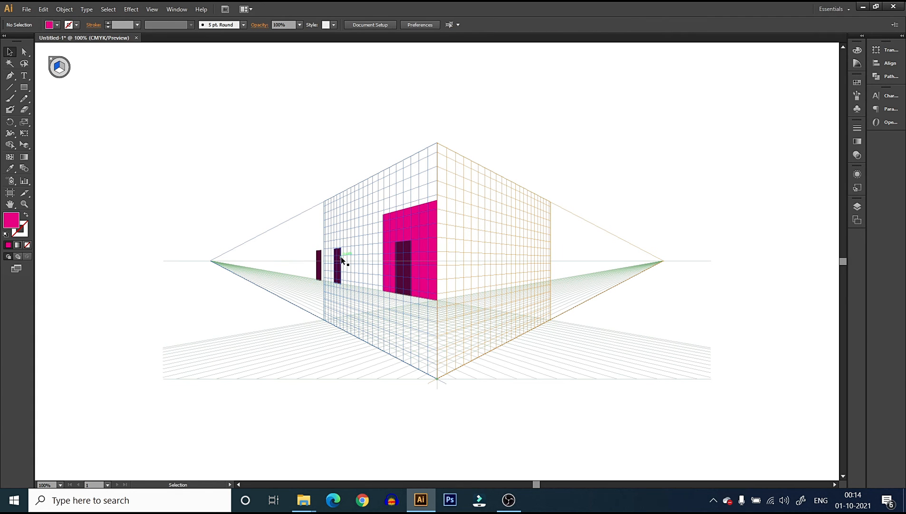
pyautogui.click(339, 259)
pyautogui.press('Delete')
pyautogui.click(320, 266)
pyautogui.press('Delete')
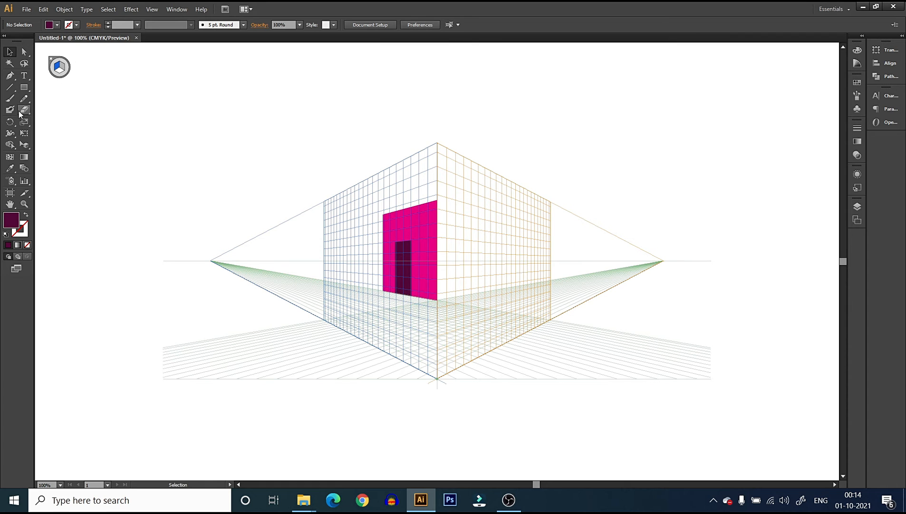
pyautogui.click(23, 87)
pyautogui.moveTo(188, 192); pyautogui.dragTo(191, 218)
pyautogui.hotkey('ctrl', 'shift', 'z')
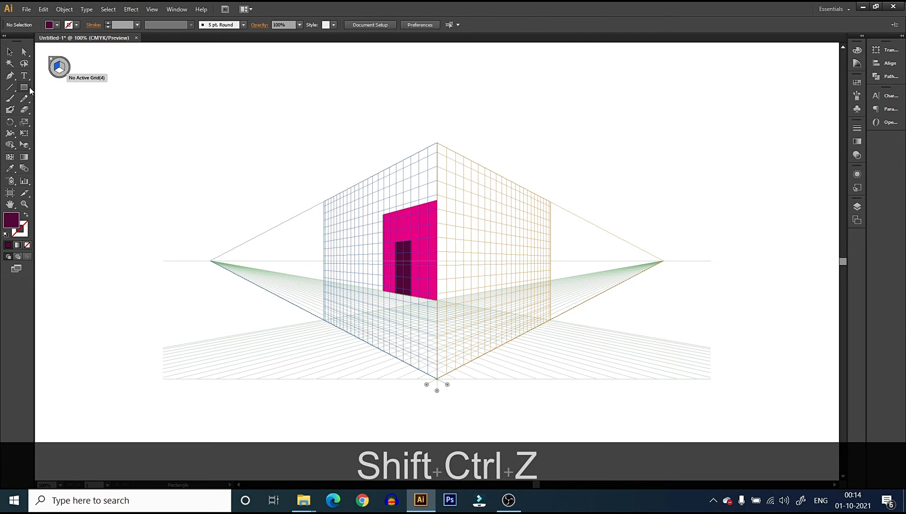
pyautogui.moveTo(24, 145); pyautogui.dragTo(76, 141)
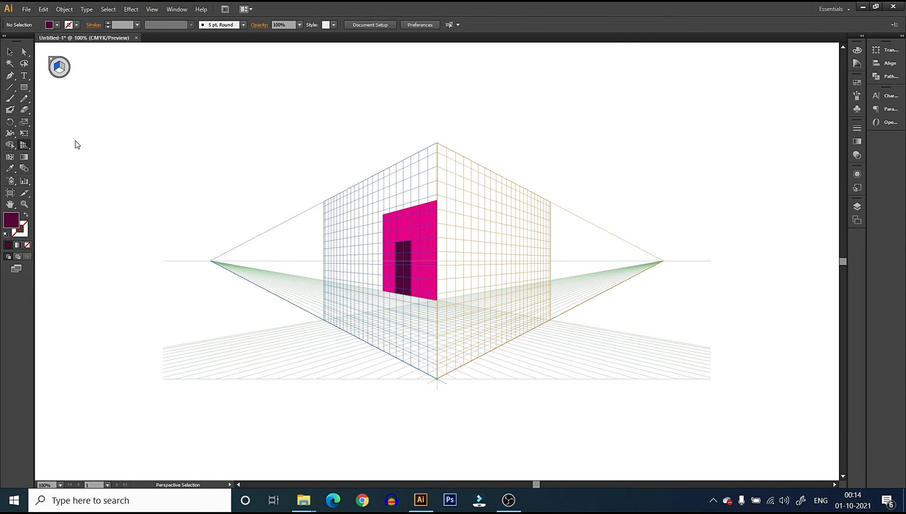
pyautogui.press('m')
pyautogui.moveTo(126, 97); pyautogui.dragTo(152, 66)
pyautogui.press('v')
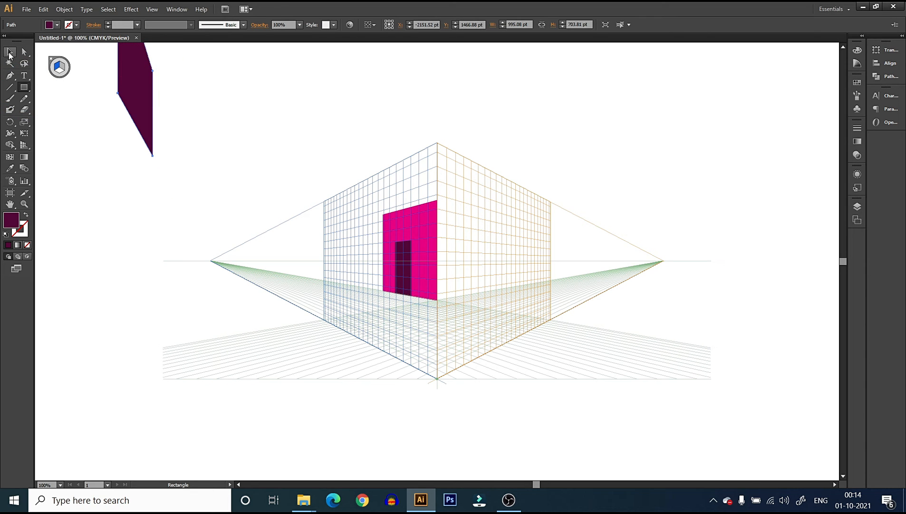
pyautogui.moveTo(148, 136); pyautogui.dragTo(176, 207)
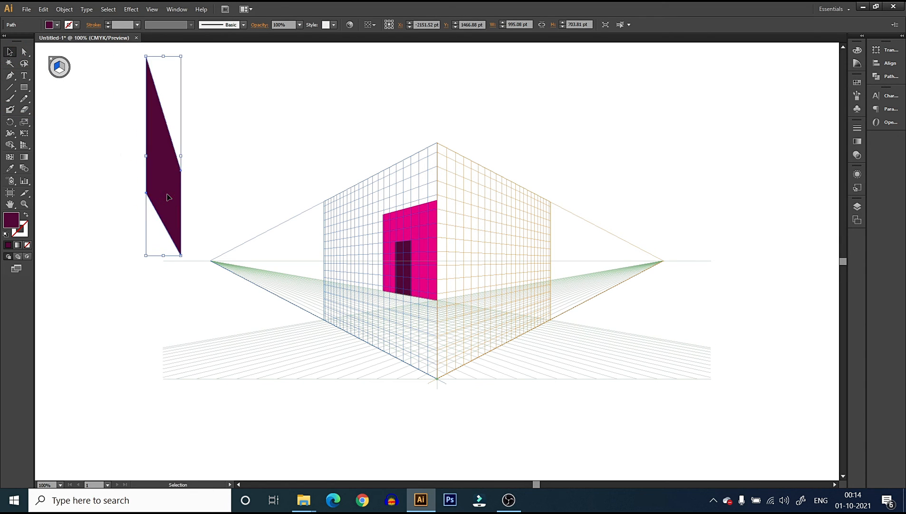
pyautogui.press('Delete')
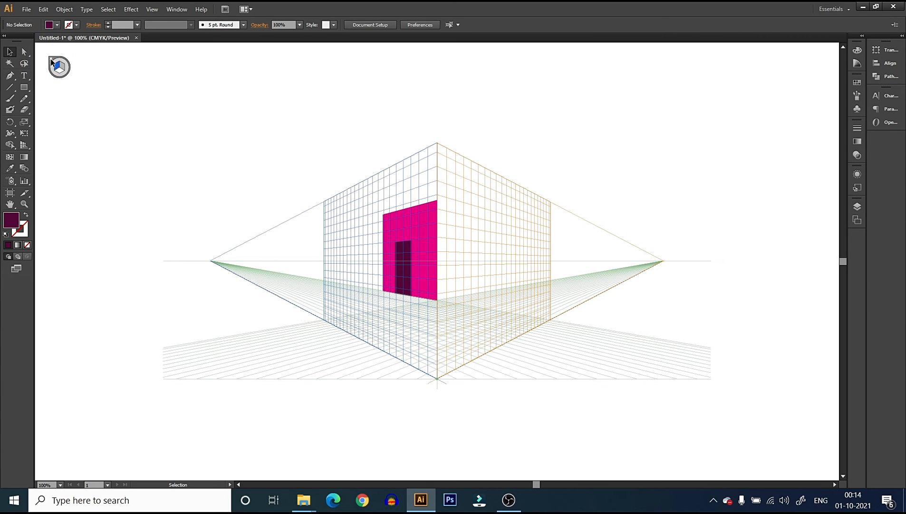
# Hide the perspective grid from its plane switching widget
pyautogui.hotkey('shift', 'p')
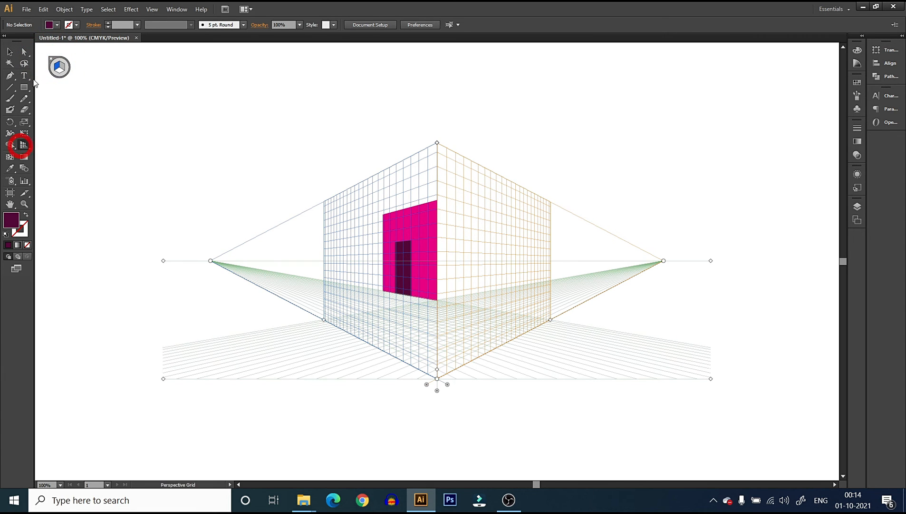
pyautogui.click(52, 61)
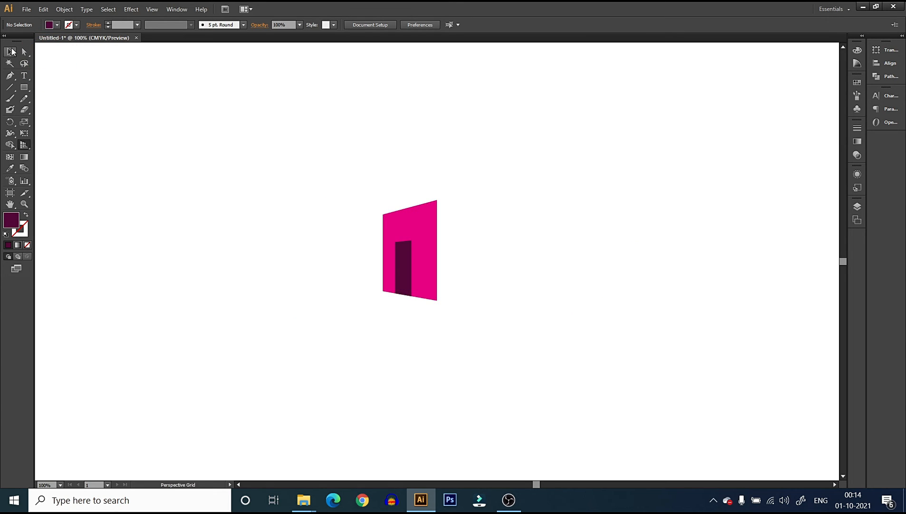
pyautogui.moveTo(246, 106); pyautogui.dragTo(473, 295)
pyautogui.click(241, 235)
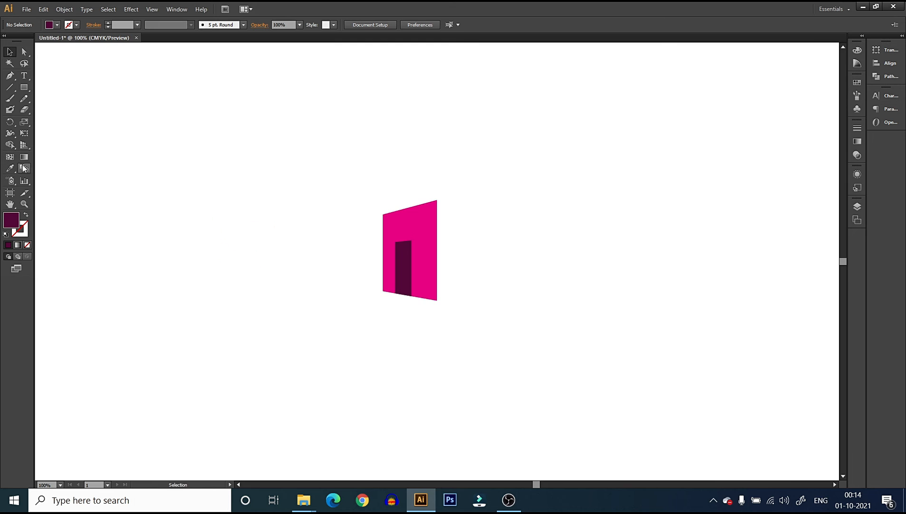
# Draw a flat rectangle about 280 by 246 px beside the perspective wall and give it the wall's magenta fill
pyautogui.click(26, 92)
pyautogui.moveTo(179, 141); pyautogui.dragTo(312, 257)
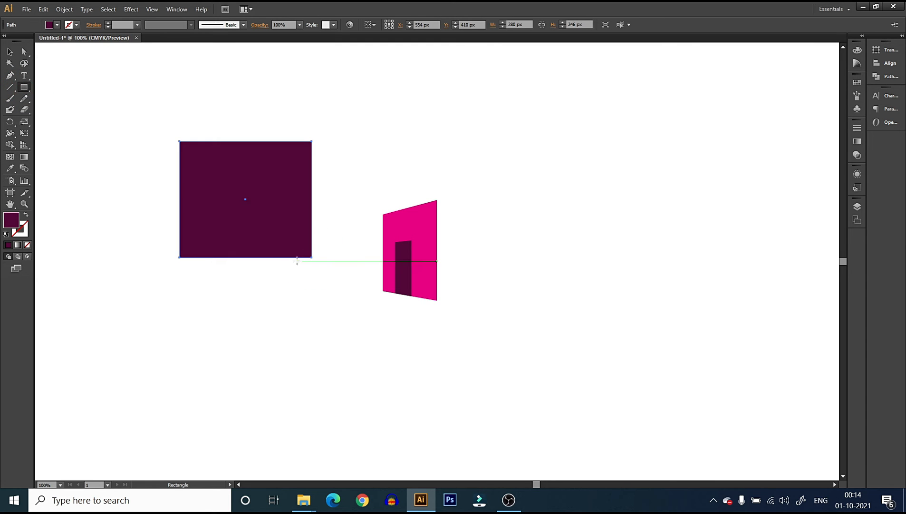
pyautogui.click(10, 168)
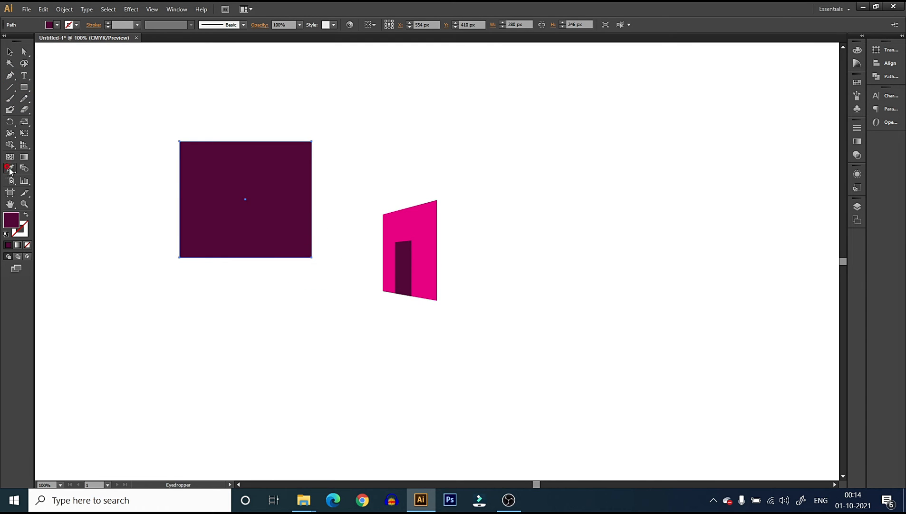
pyautogui.click(413, 220)
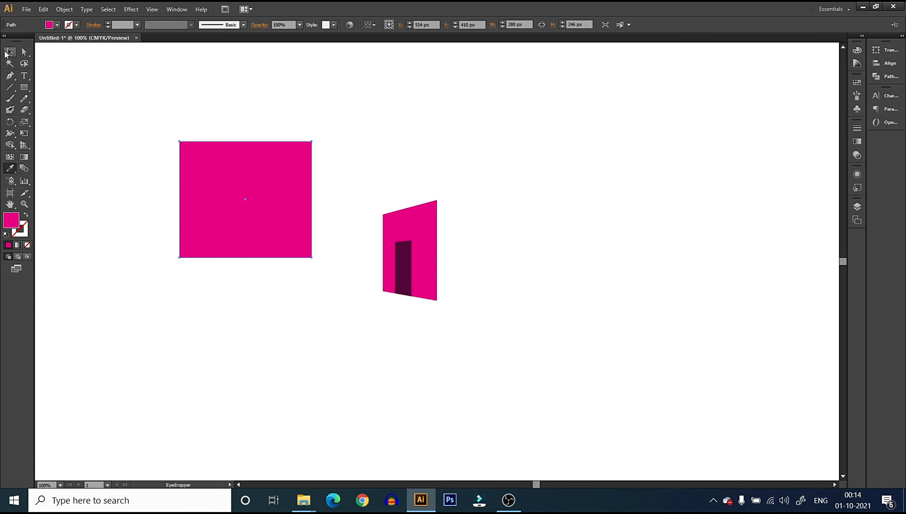
pyautogui.click(10, 51)
pyautogui.click(410, 269)
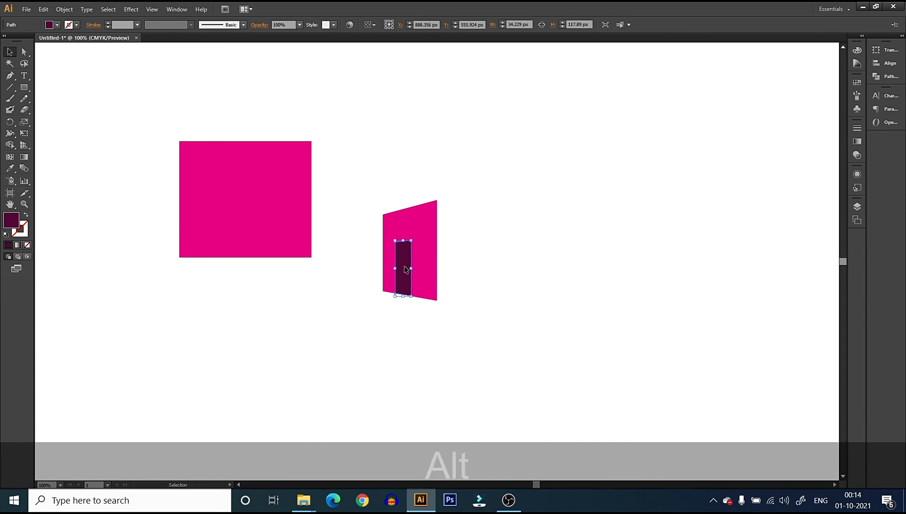
pyautogui.moveTo(410, 269); pyautogui.dragTo(230, 237)
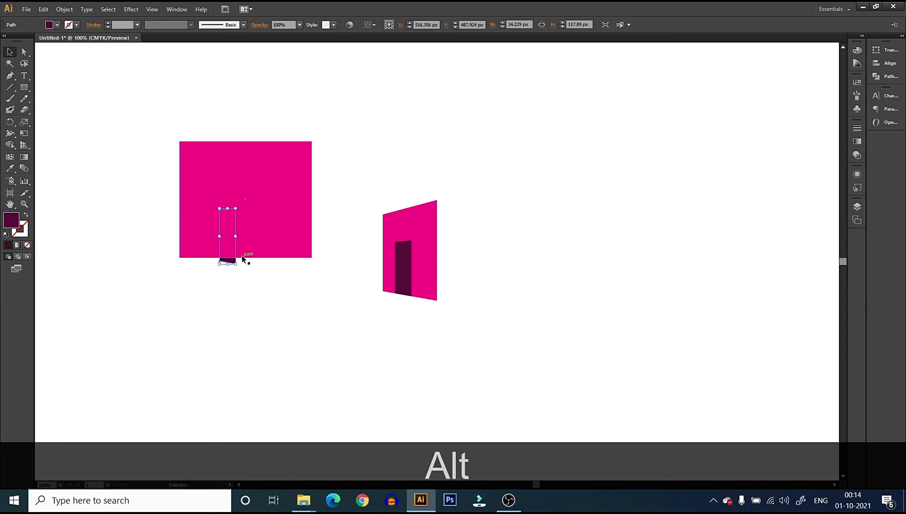
pyautogui.press('Delete')
# Draw a dark purple door rectangle about 60 by 110 px standing on the flat magenta rectangle's bottom edge
pyautogui.click(23, 87)
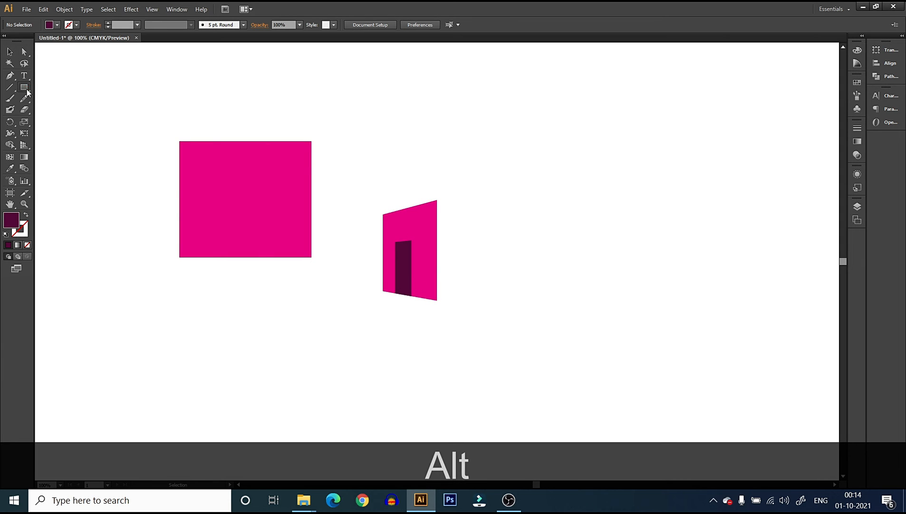
pyautogui.moveTo(218, 206); pyautogui.dragTo(246, 258)
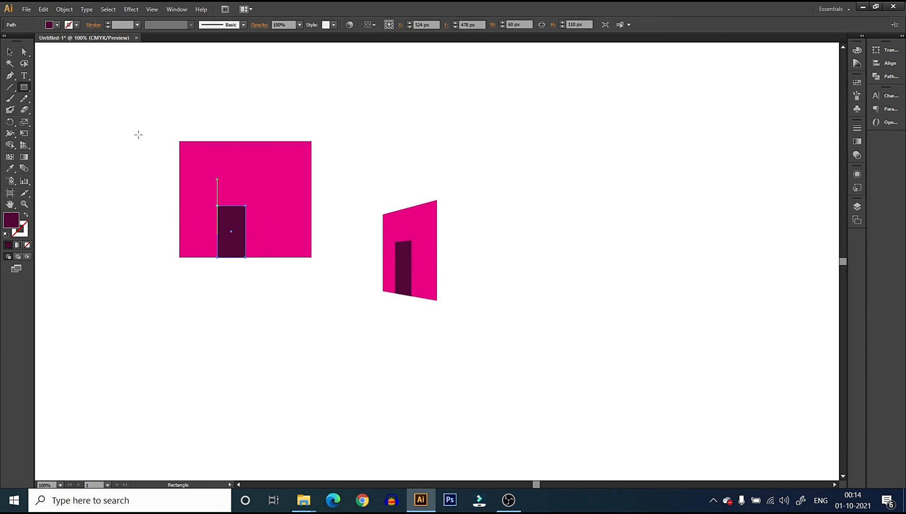
pyautogui.click(11, 53)
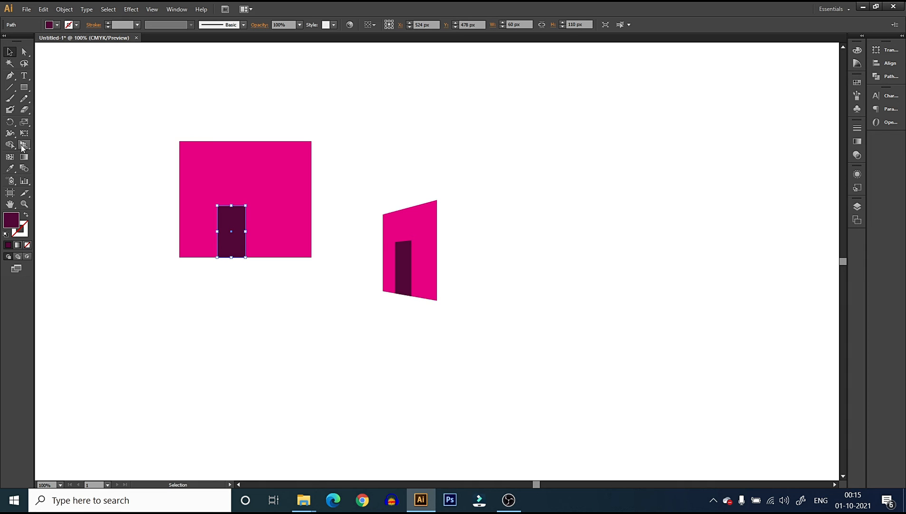
# Place the flat magenta rectangle and its door on the right grid plane against the central vertical line, and hide the grid
pyautogui.click(24, 145)
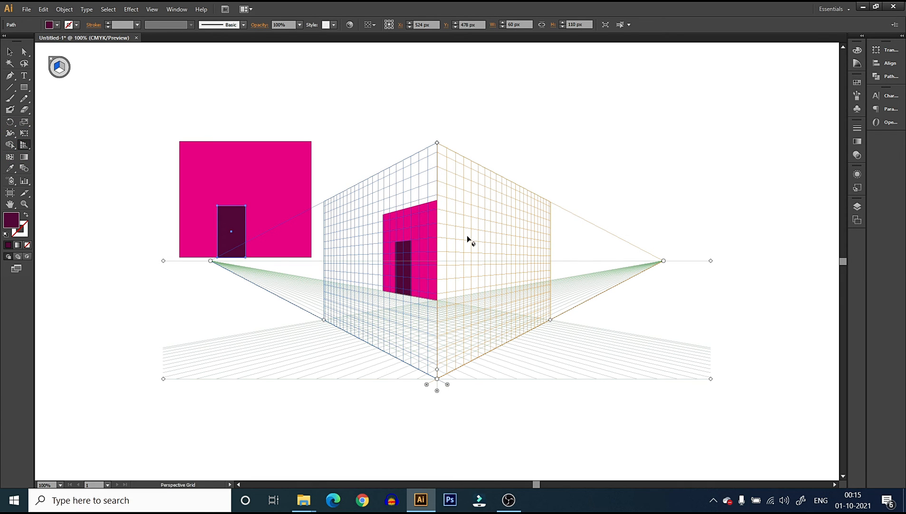
pyautogui.click(65, 70)
pyautogui.click(27, 149)
pyautogui.click(83, 155)
pyautogui.moveTo(126, 122); pyautogui.dragTo(259, 217)
pyautogui.moveTo(250, 180); pyautogui.dragTo(479, 234)
pyautogui.click(737, 134)
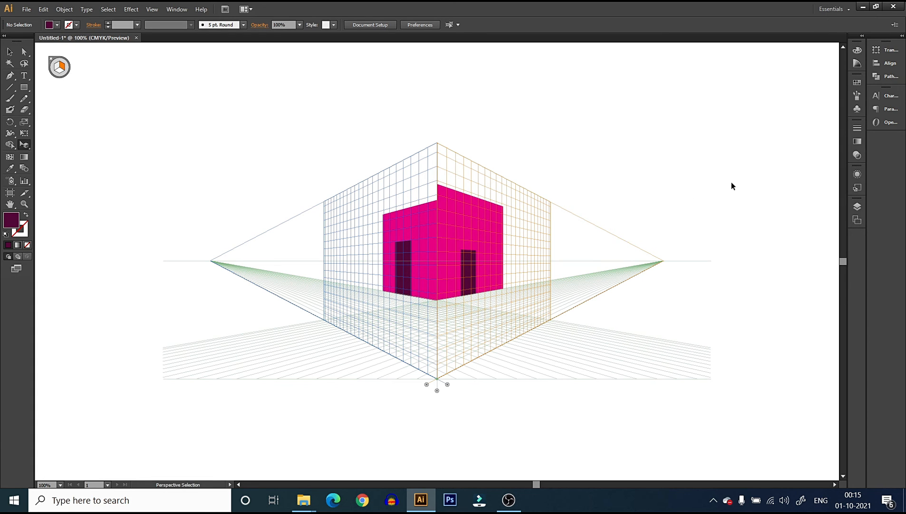
pyautogui.hotkey('ctrl', 'shift', 'i')
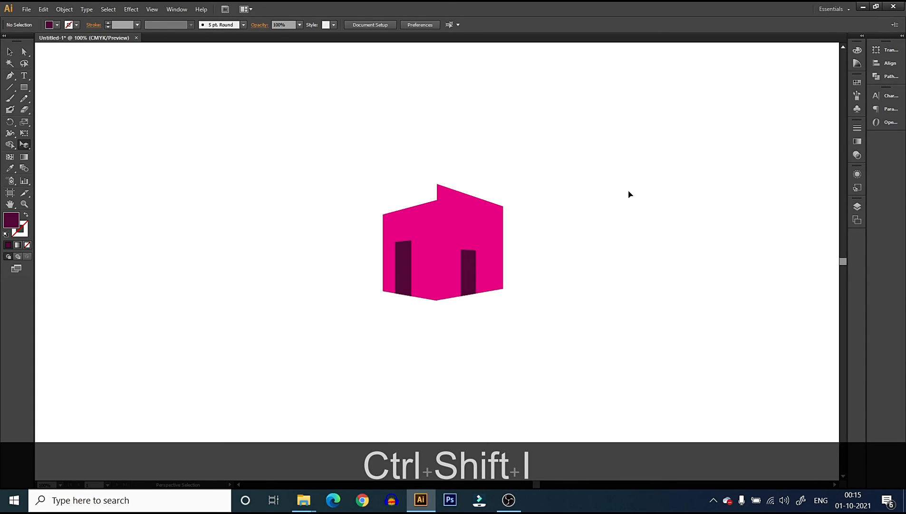
# Recolour the right perspective wall with a lighter shade of its magenta fill
pyautogui.click(495, 208)
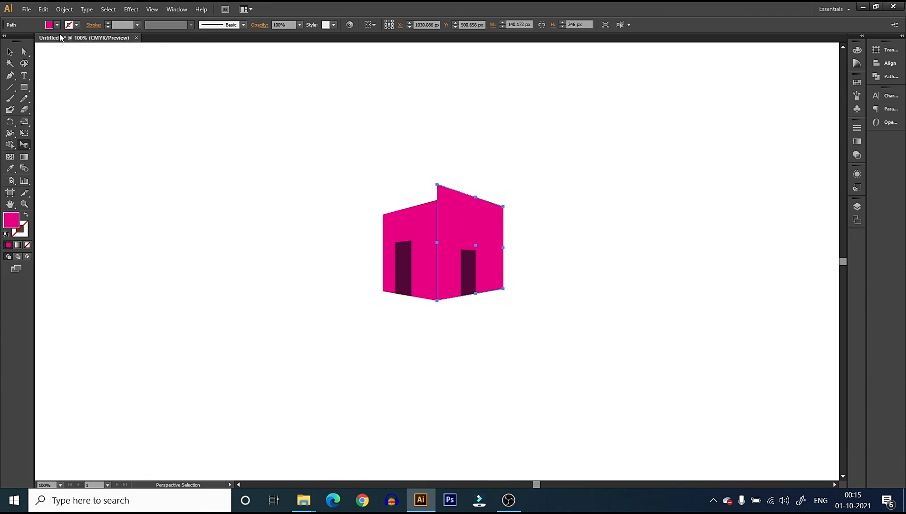
pyautogui.doubleClick(13, 221)
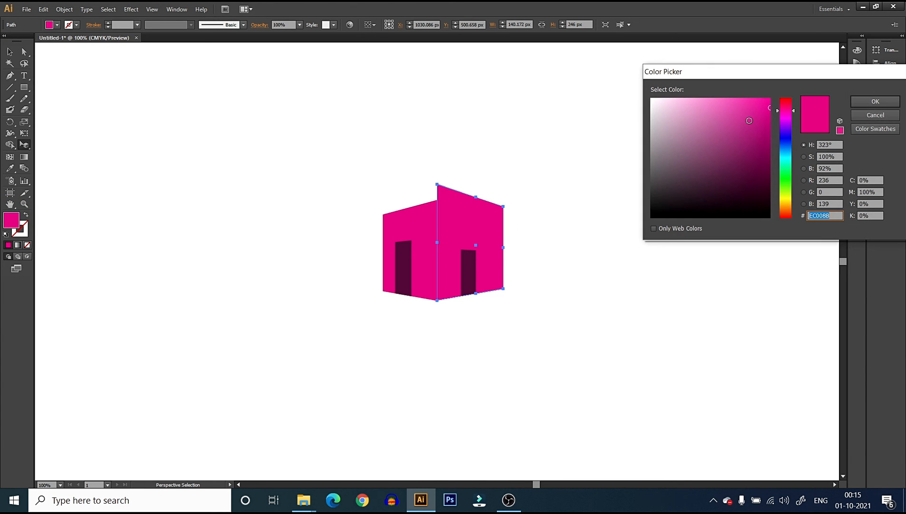
pyautogui.click(738, 101)
pyautogui.click(875, 102)
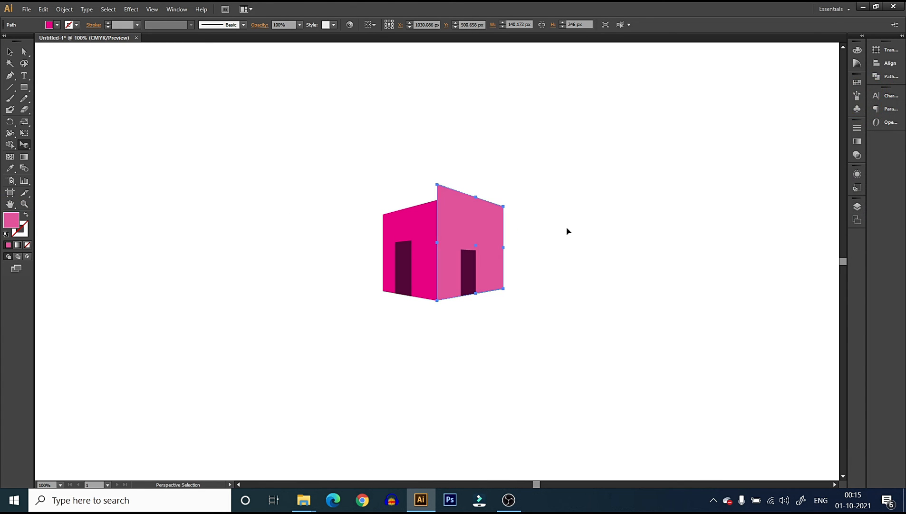
pyautogui.click(627, 244)
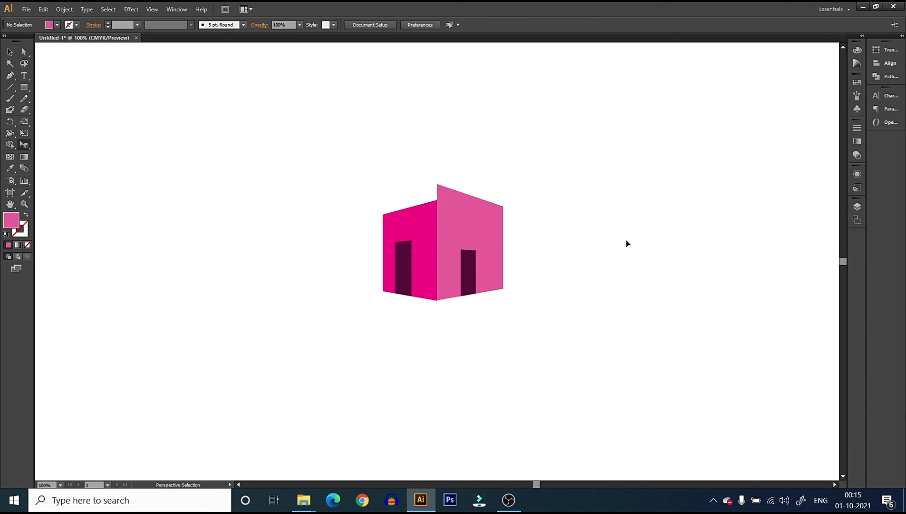
# Raise the left wall's top edge in perspective to meet the right wall's upper corner at the central vertical edge
pyautogui.click(424, 215)
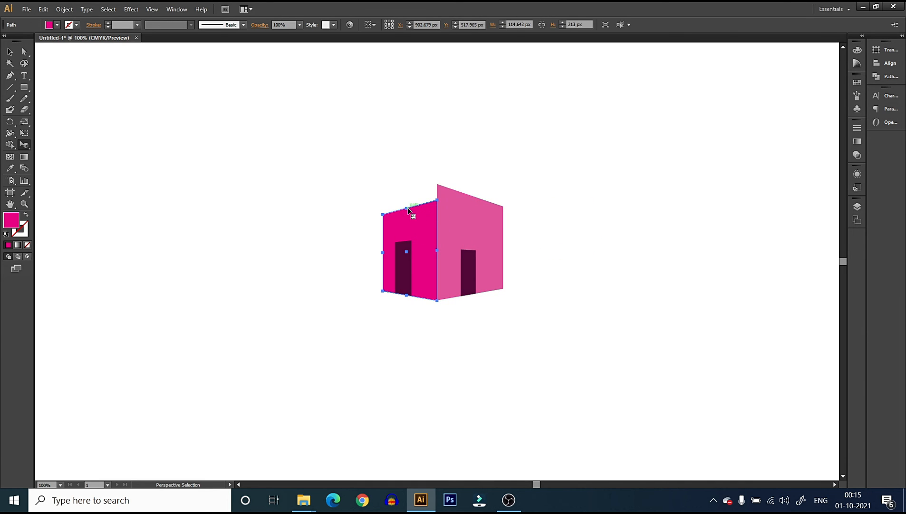
pyautogui.moveTo(407, 207); pyautogui.dragTo(409, 194)
pyautogui.click(595, 207)
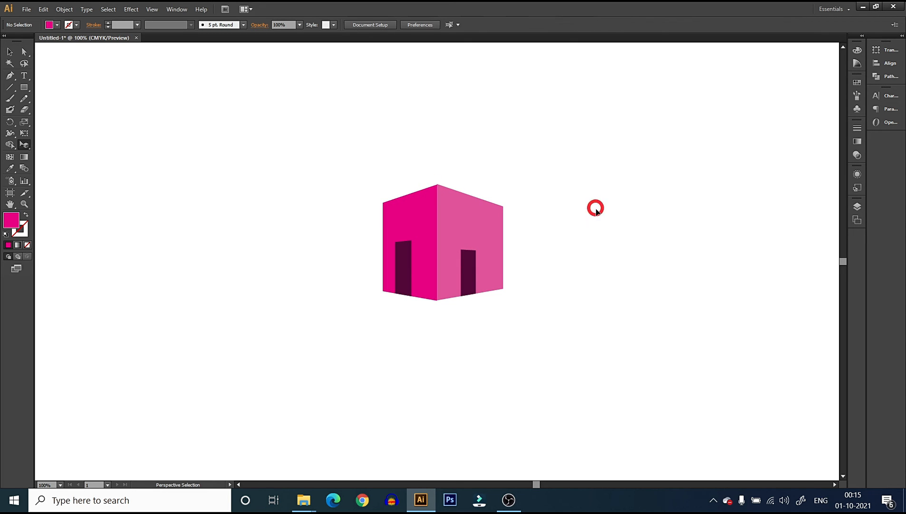
# Lower the top edge of the left wall's door in perspective to about the right door's height
pyautogui.click(406, 263)
pyautogui.moveTo(405, 241); pyautogui.dragTo(405, 257)
pyautogui.click(581, 258)
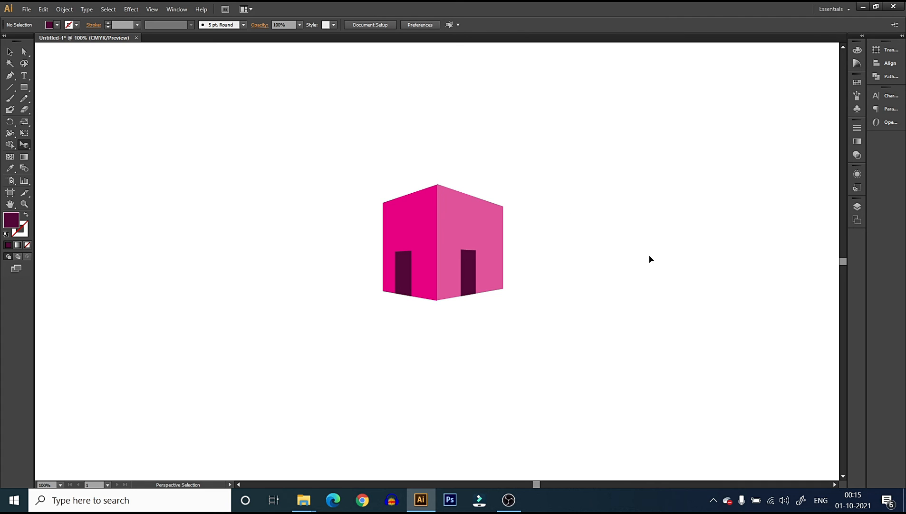
# Delete both walls with their doors and show the perspective grid on the empty artboard
pyautogui.moveTo(334, 155); pyautogui.dragTo(567, 310)
pyautogui.press('Delete')
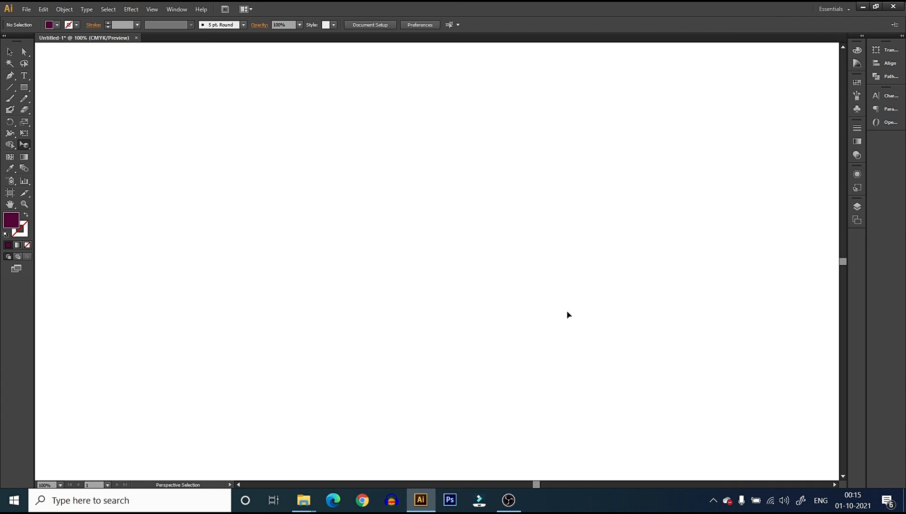
pyautogui.hotkey('shift', 'p')
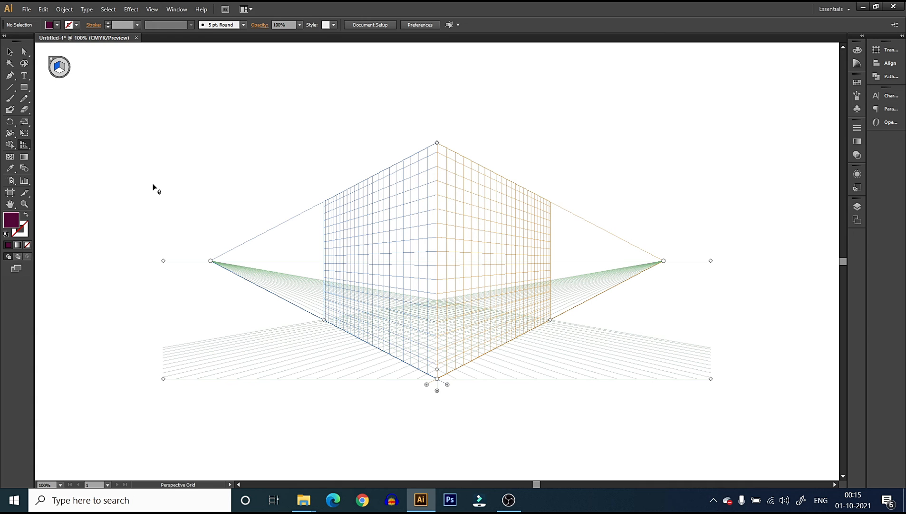
# Add the word TEXT as flat point type beside the grid and scale it up to about 74 pt
pyautogui.click(24, 75)
pyautogui.click(195, 146)
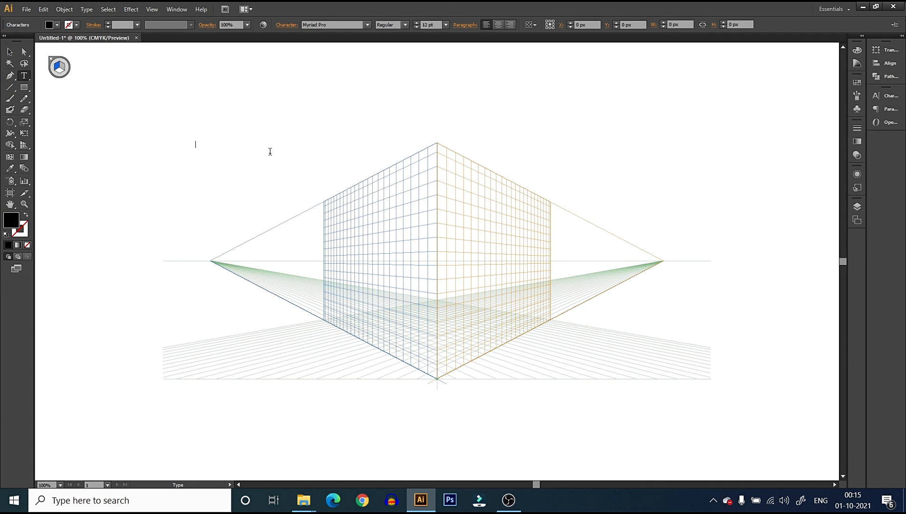
pyautogui.write('TEDXT')
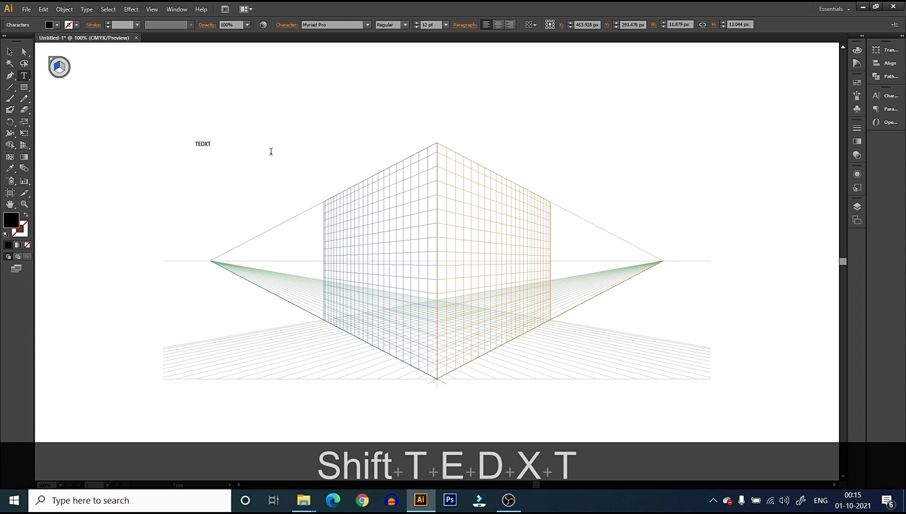
pyautogui.hotkey('ctrl', 'a')
pyautogui.write('TEXT')
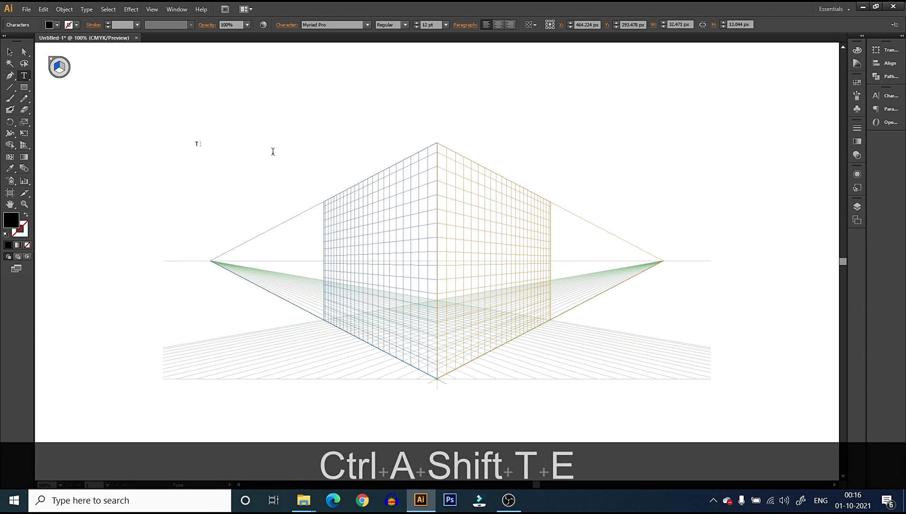
pyautogui.click(10, 51)
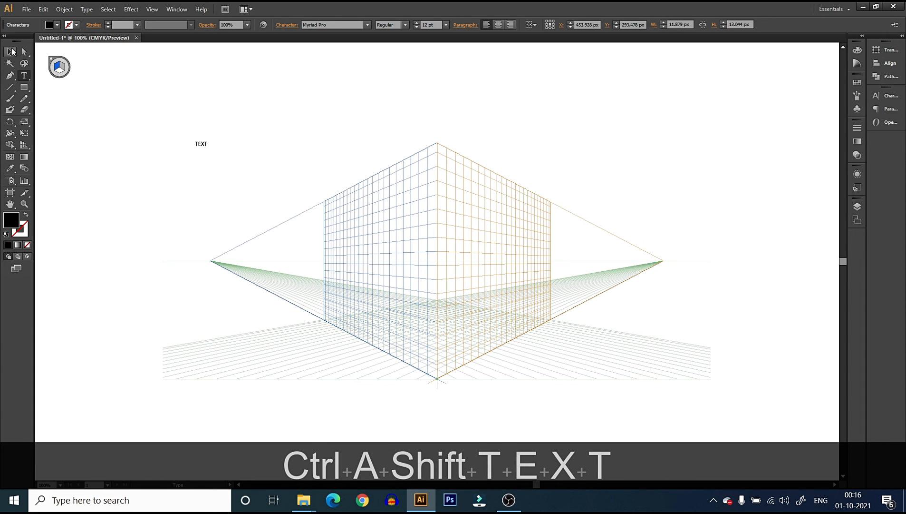
pyautogui.moveTo(211, 150); pyautogui.dragTo(268, 183)
# Place the word TEXT on the left grid plane against the central vertical line, and hide the grid
pyautogui.moveTo(25, 150); pyautogui.dragTo(76, 160)
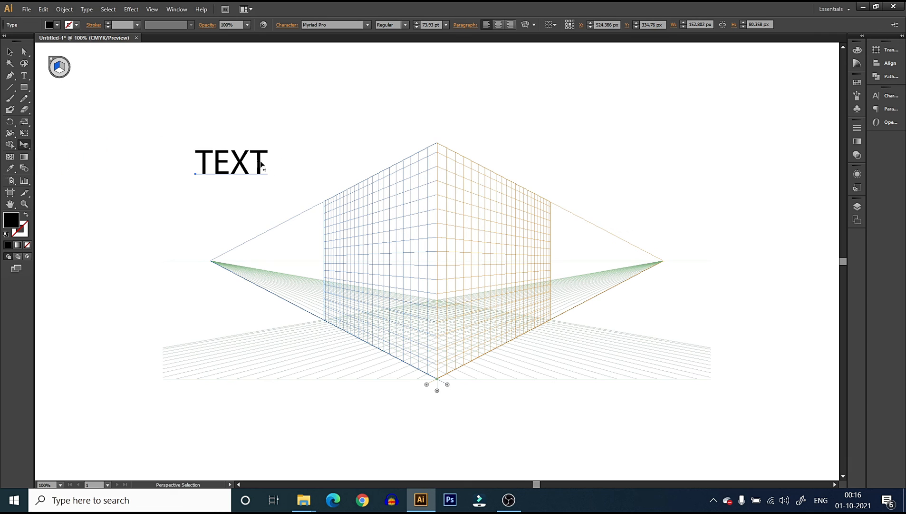
pyautogui.moveTo(245, 159); pyautogui.dragTo(343, 208)
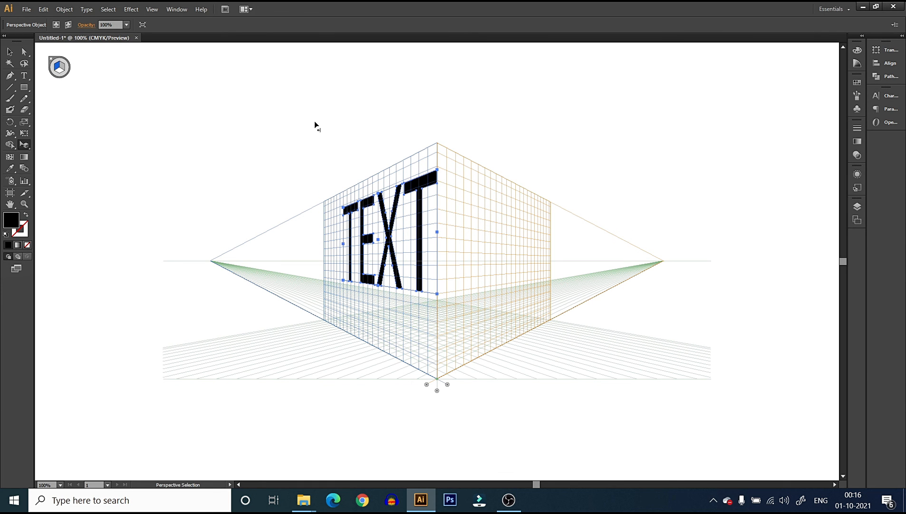
pyautogui.click(492, 147)
pyautogui.press('ctrl')
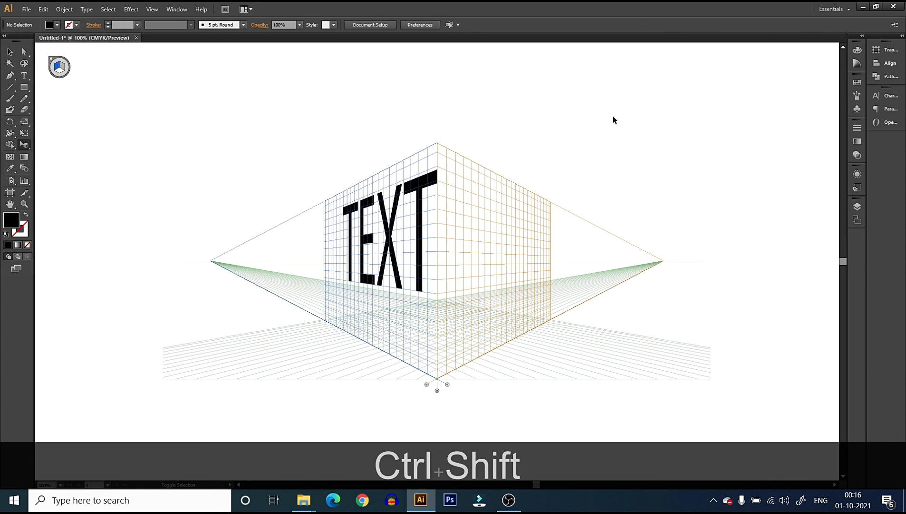
pyautogui.hotkey('ctrl', 'shift', 'i')
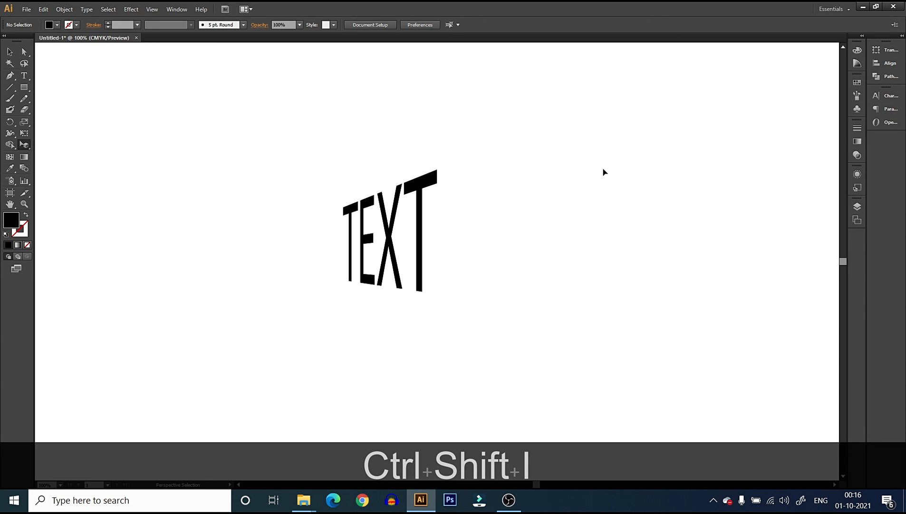
# Delete the perspective word TEXT from the artboard
pyautogui.click(10, 52)
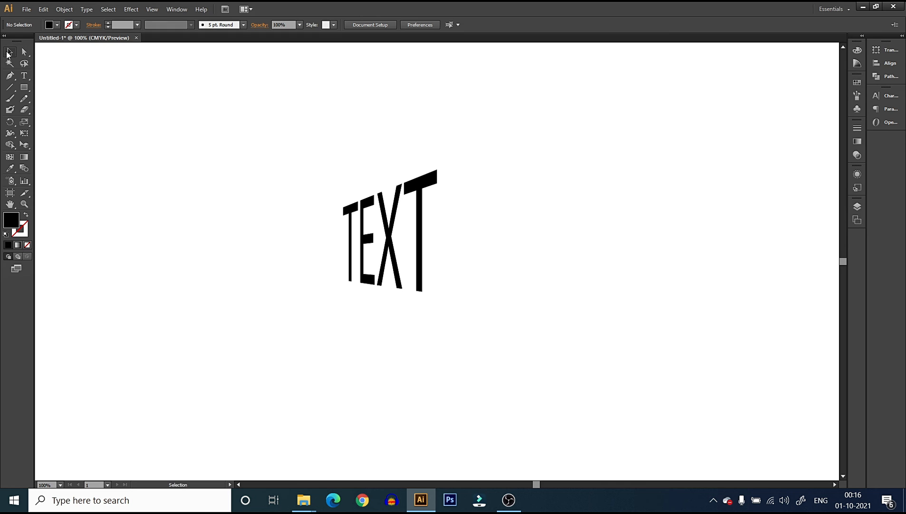
pyautogui.moveTo(334, 138); pyautogui.dragTo(560, 318)
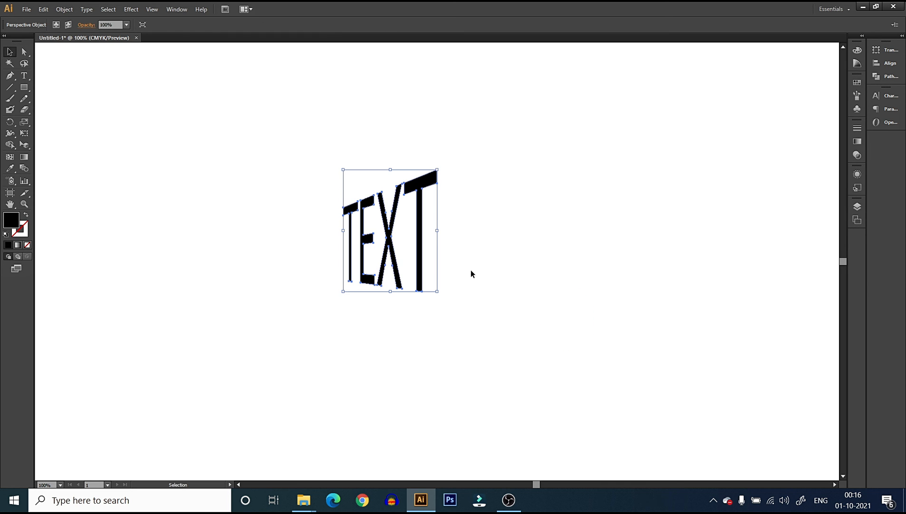
pyautogui.press('Delete')
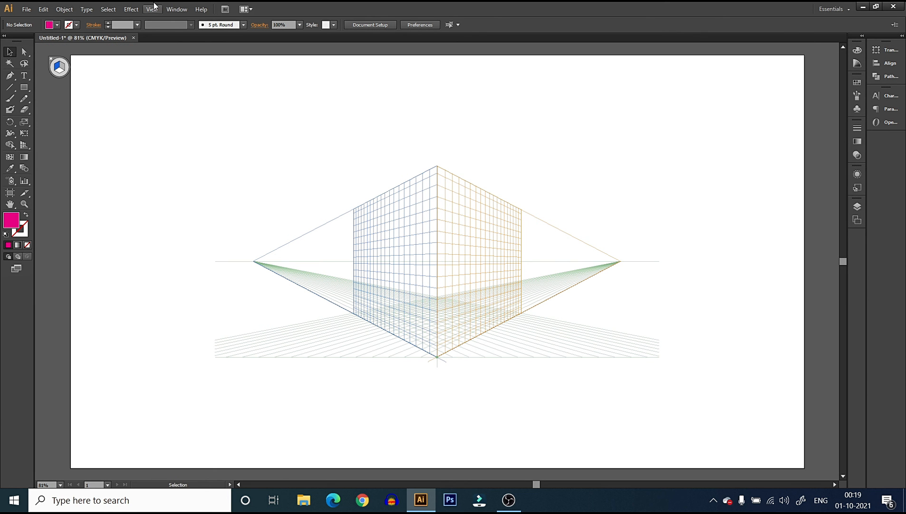
# Open the perspective grid definition, move its dialog clear of the grid and try a grid opacity of 62%
pyautogui.click(160, 13)
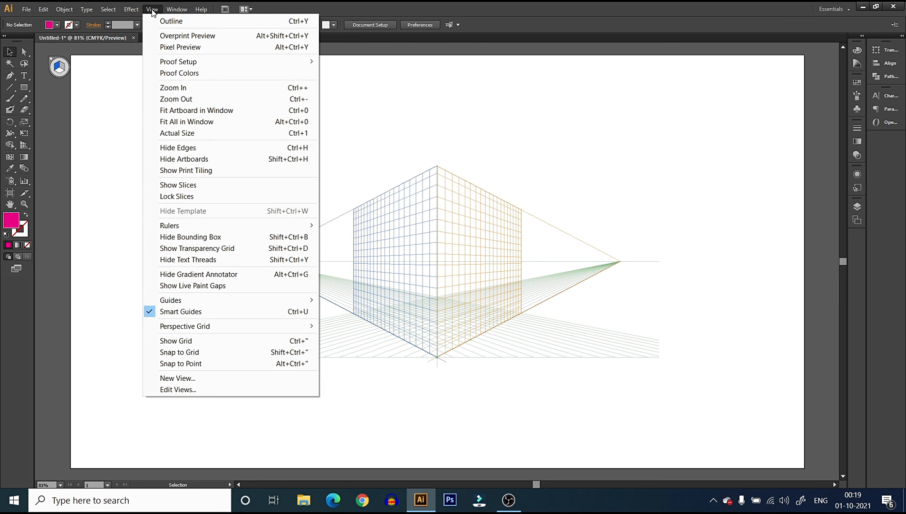
pyautogui.moveTo(227, 328)
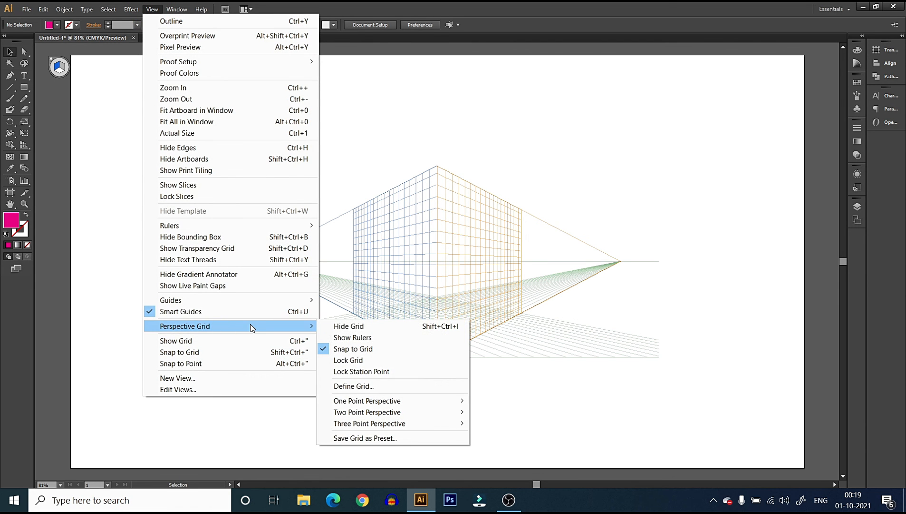
pyautogui.click(366, 389)
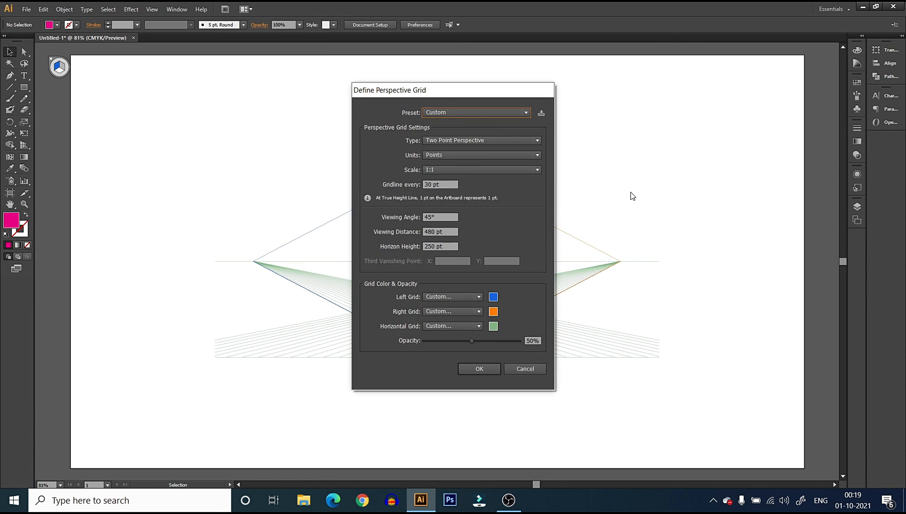
pyautogui.moveTo(473, 92); pyautogui.dragTo(662, 64)
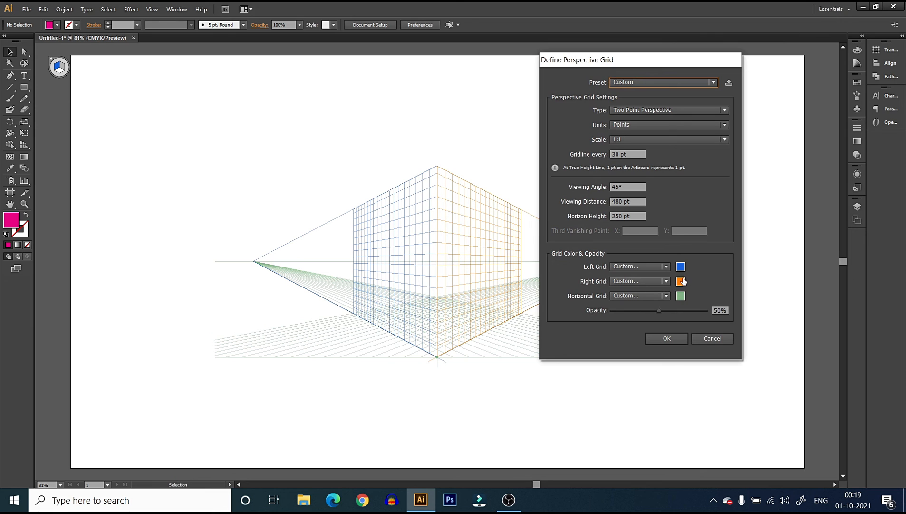
pyautogui.moveTo(659, 312)
pyautogui.mouseDown()
pyautogui.moveTo(638, 314)
pyautogui.moveTo(670, 311)
pyautogui.mouseUp()
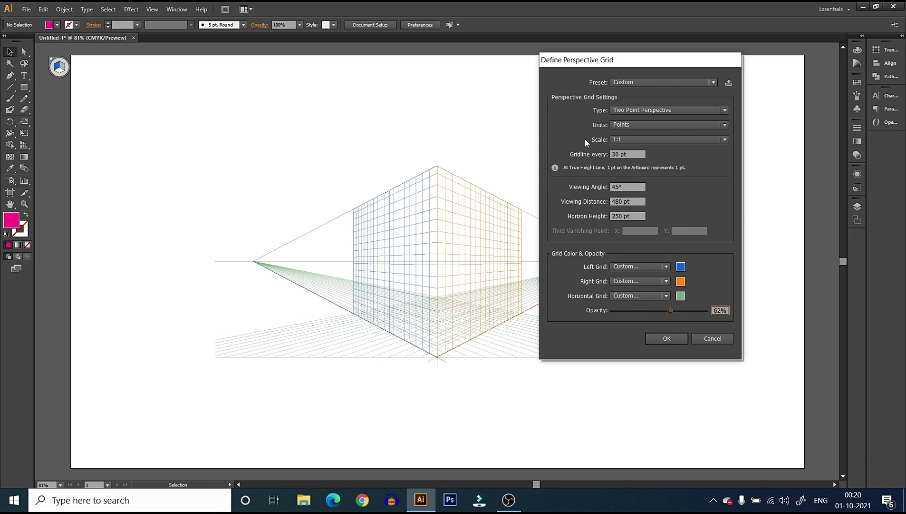
# Examine the type, scale and units choices in the perspective grid definition, and close it without applying anything
pyautogui.click(642, 109)
pyautogui.click(649, 110)
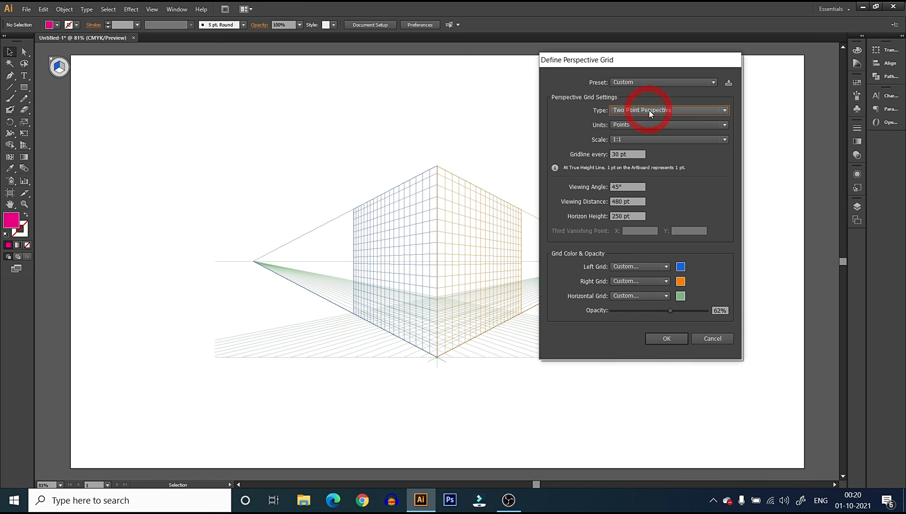
pyautogui.click(649, 110)
pyautogui.click(649, 110)
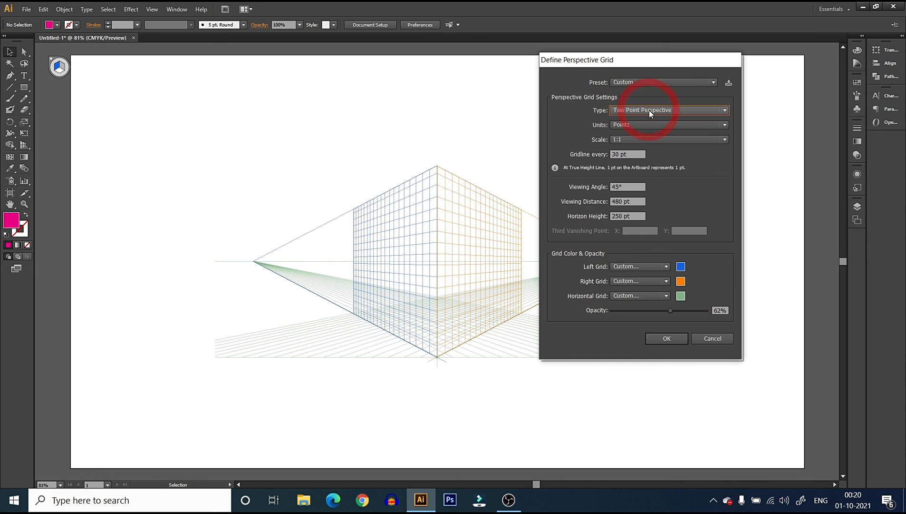
pyautogui.click(652, 140)
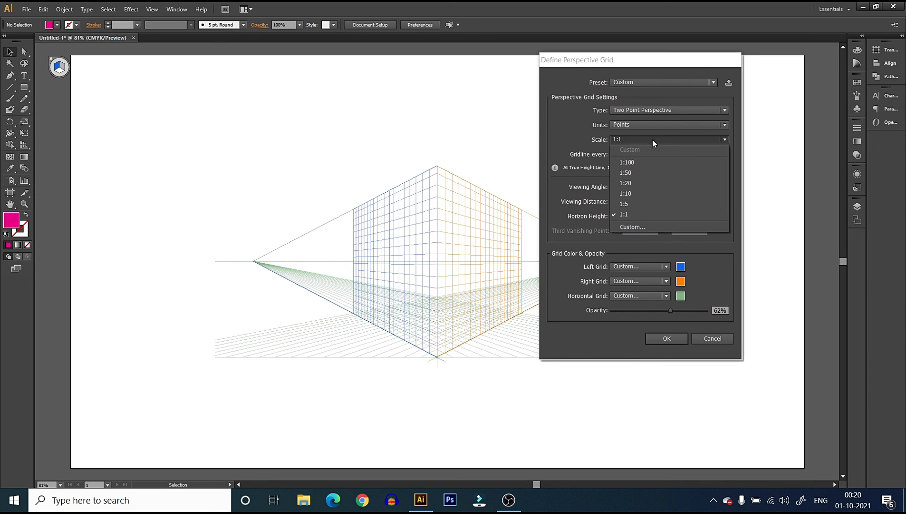
pyautogui.click(652, 139)
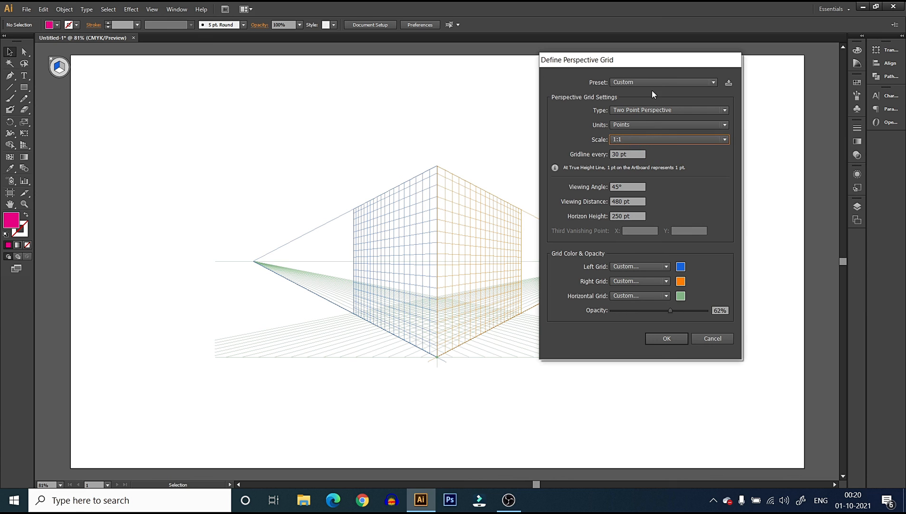
pyautogui.click(653, 125)
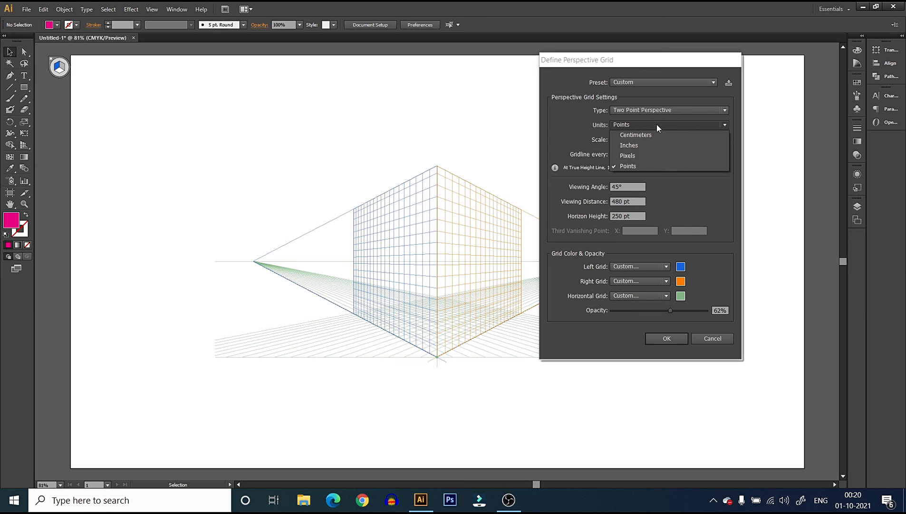
pyautogui.click(657, 124)
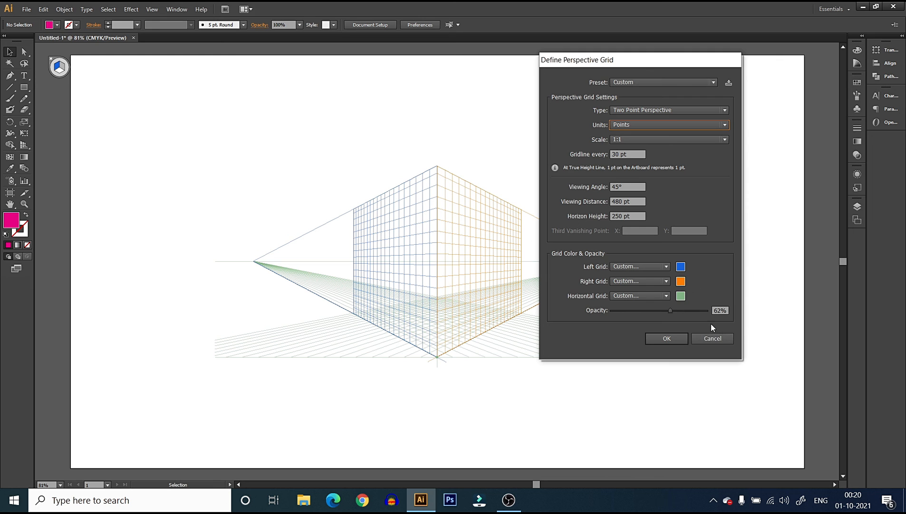
pyautogui.click(709, 338)
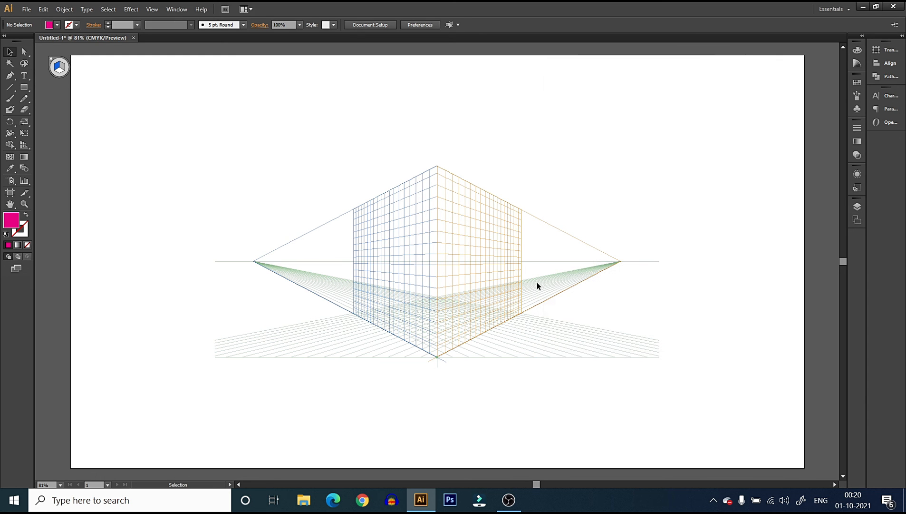